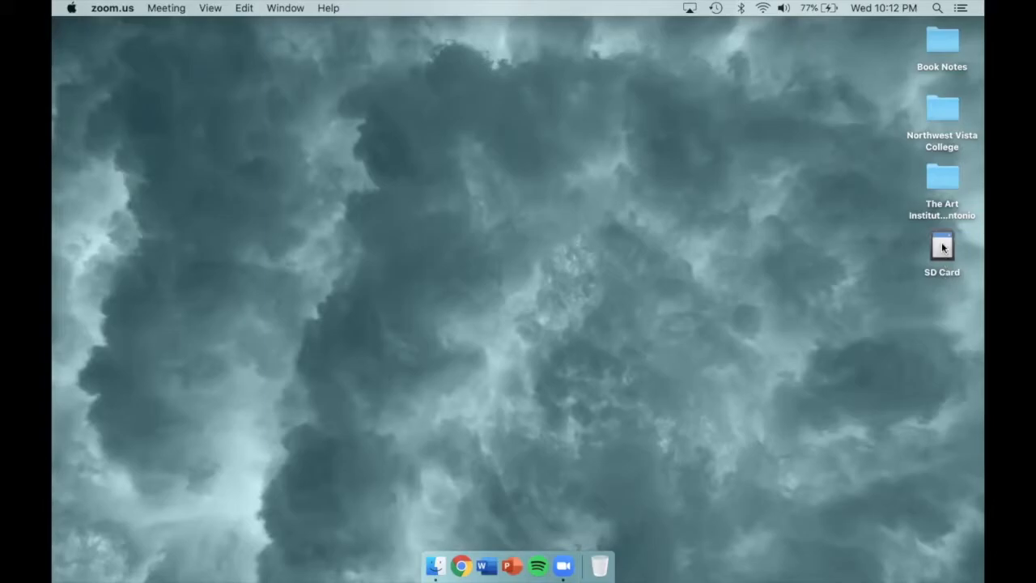
Step: Look through the photos in the SD Card's DCIM > 100_FUJI folder and close the window
double_click(941, 247)
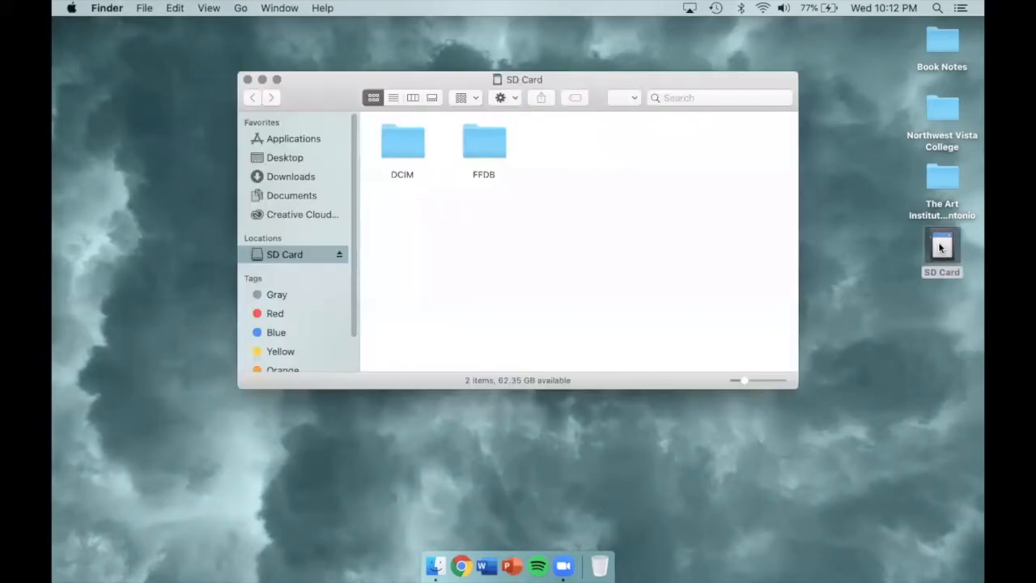
double_click(399, 142)
double_click(398, 142)
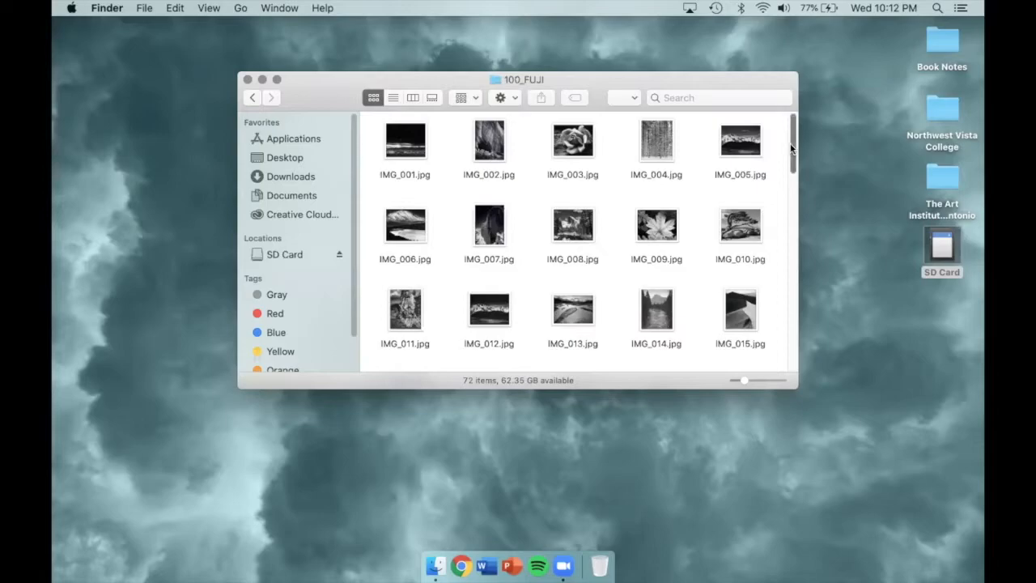
mouse_move(793, 147)
mouse_down()
mouse_move(793, 357)
mouse_move(794, 133)
mouse_up()
click(247, 79)
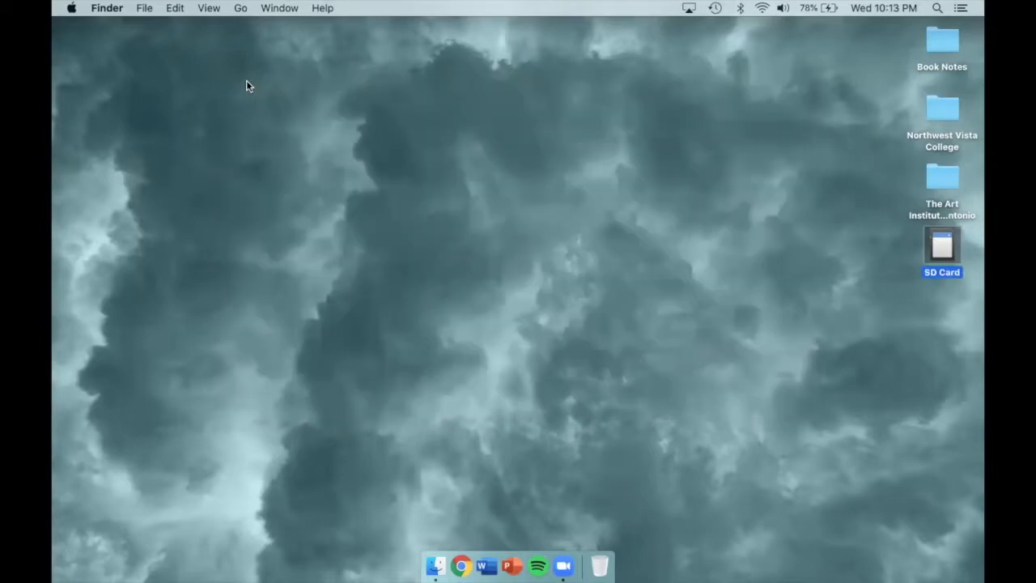
Step: Create a new folder on the desktop named LastName_VA1
click(142, 9)
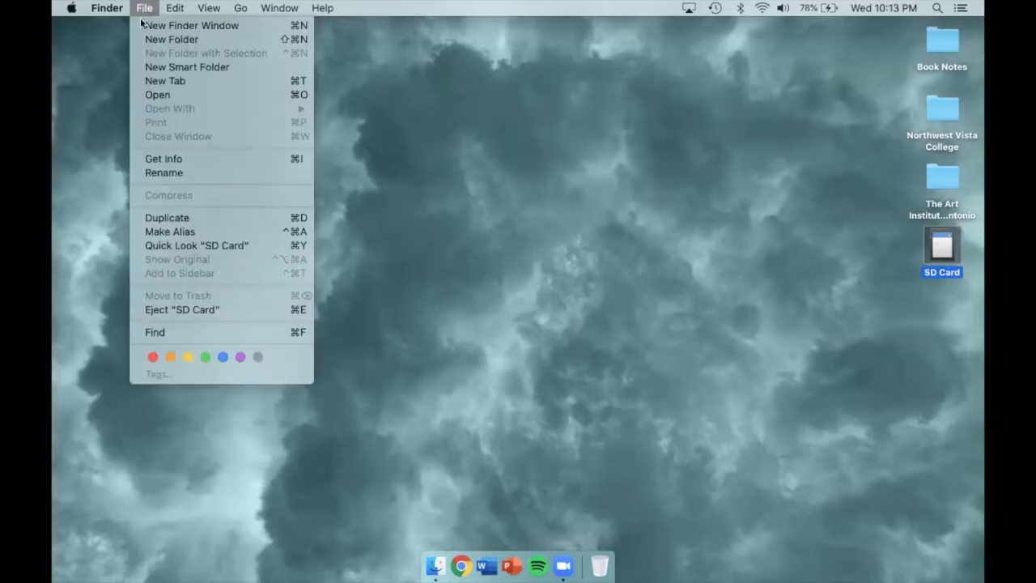
click(246, 39)
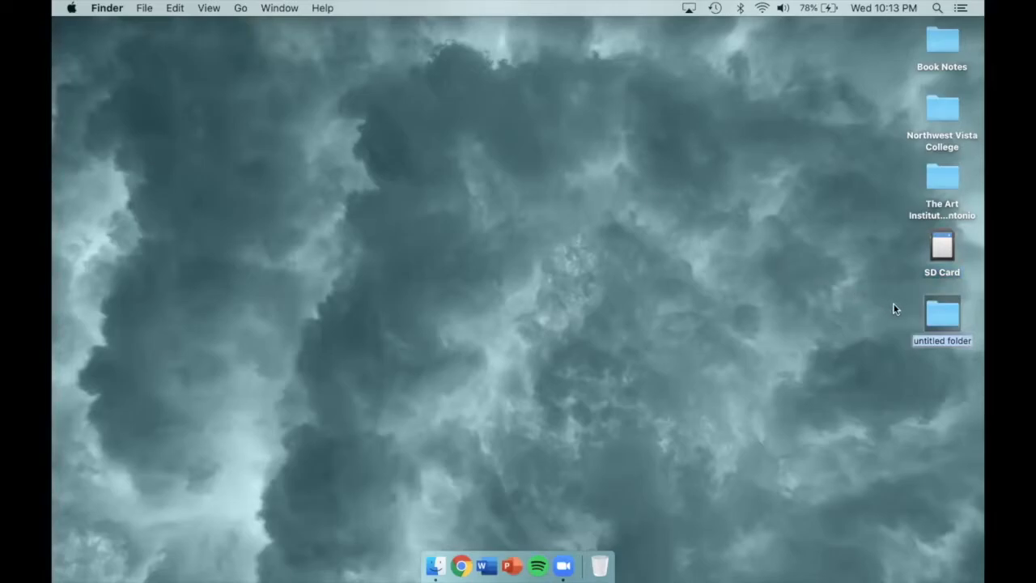
text(LastNa)
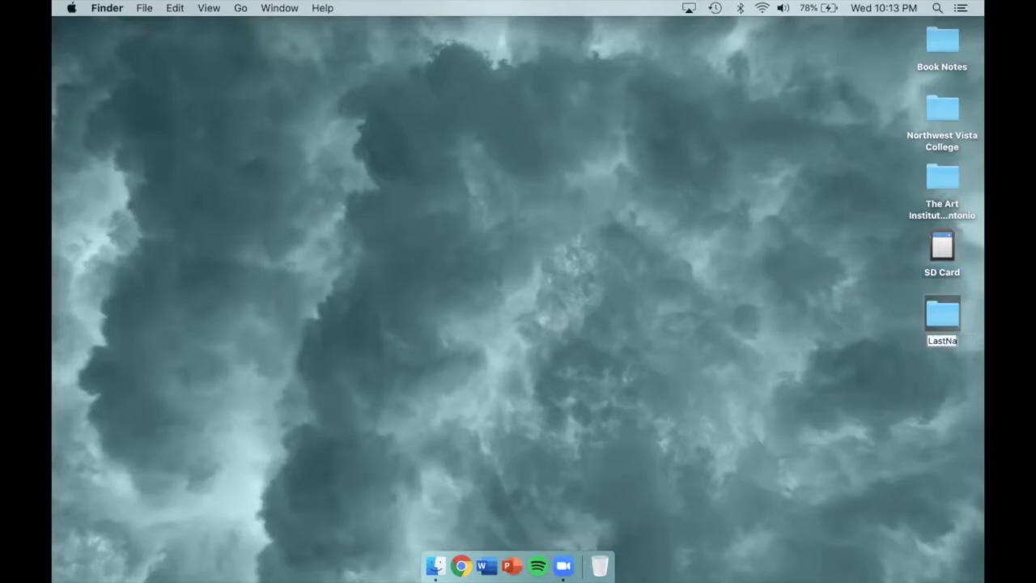
text(me_VA1)
key(Return)
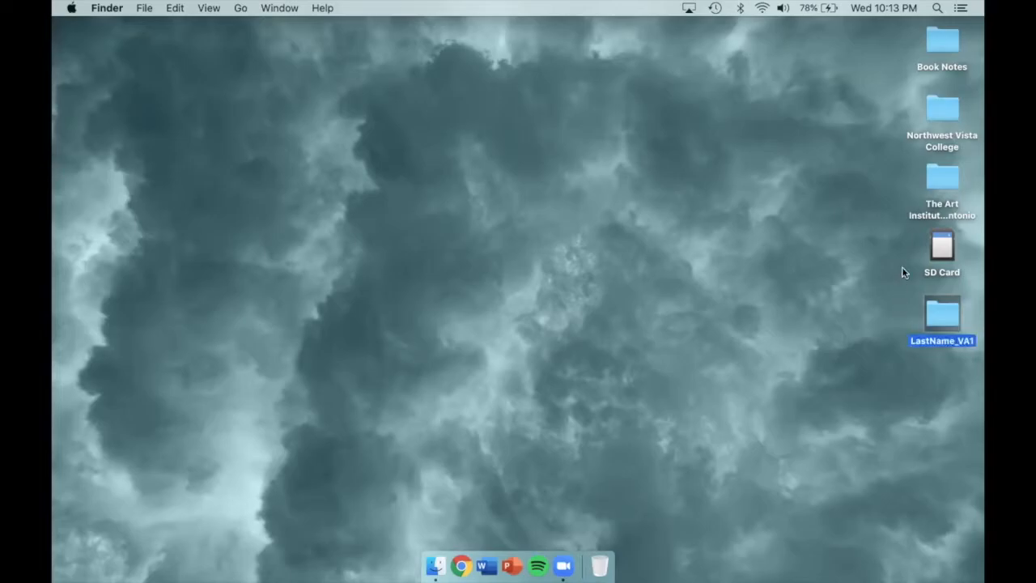
Step: Copy all images from the SD Card's DCIM > 100_FUJI folder into the LastName_VA1 desktop folder, closing the window when done
double_click(939, 245)
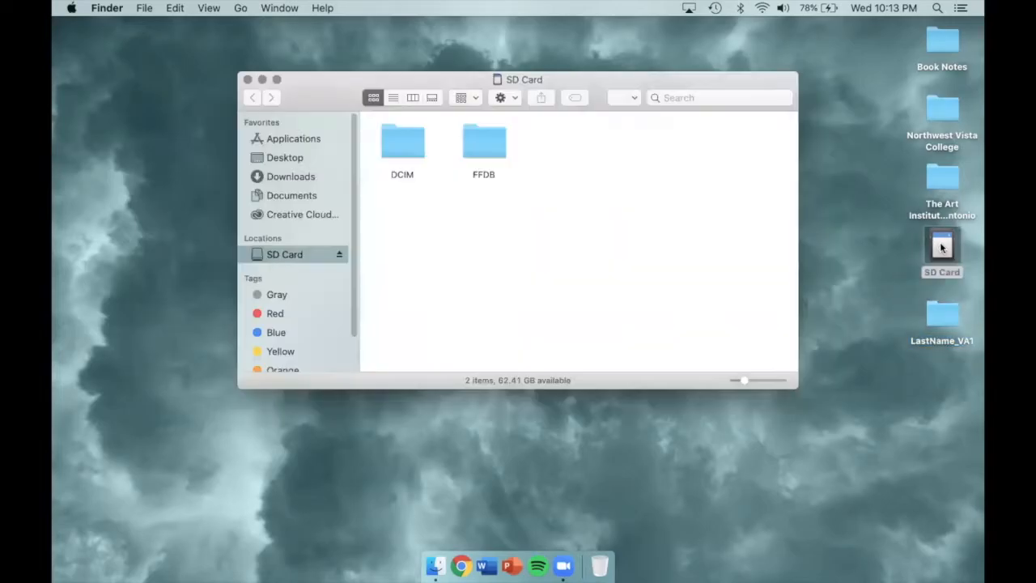
double_click(399, 139)
double_click(399, 139)
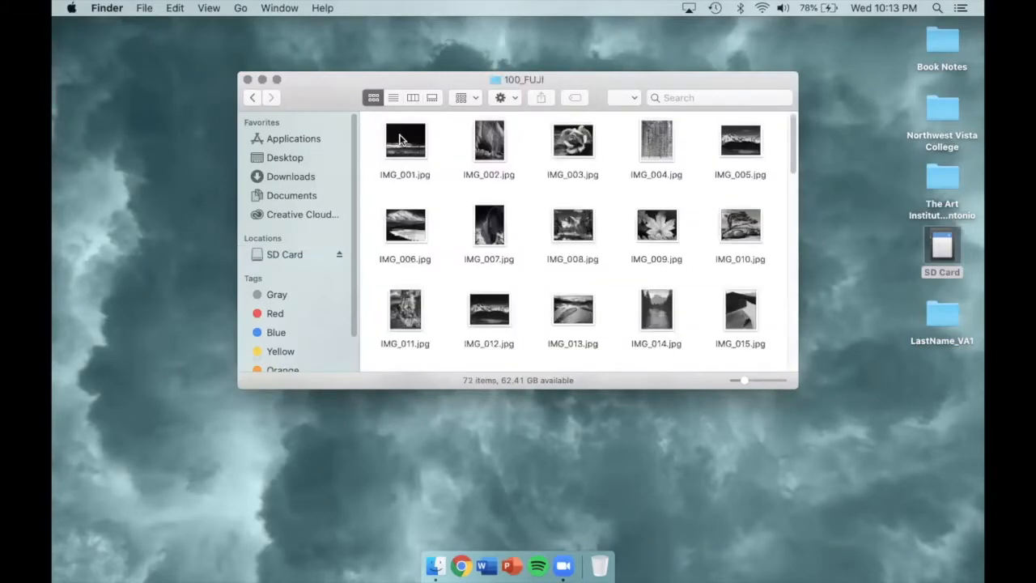
click(399, 139)
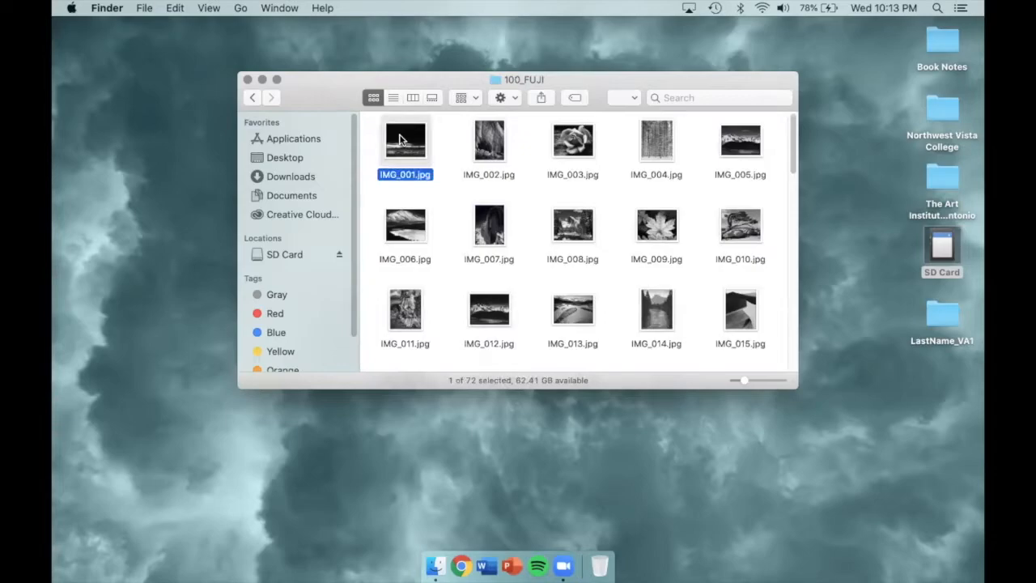
key(super+a)
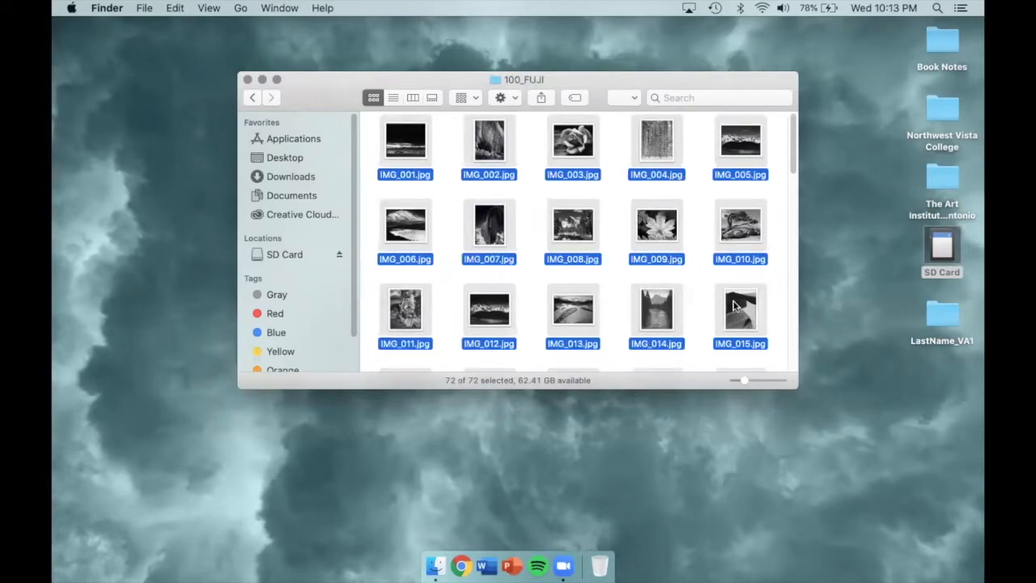
drag(736, 306, 936, 316)
click(248, 80)
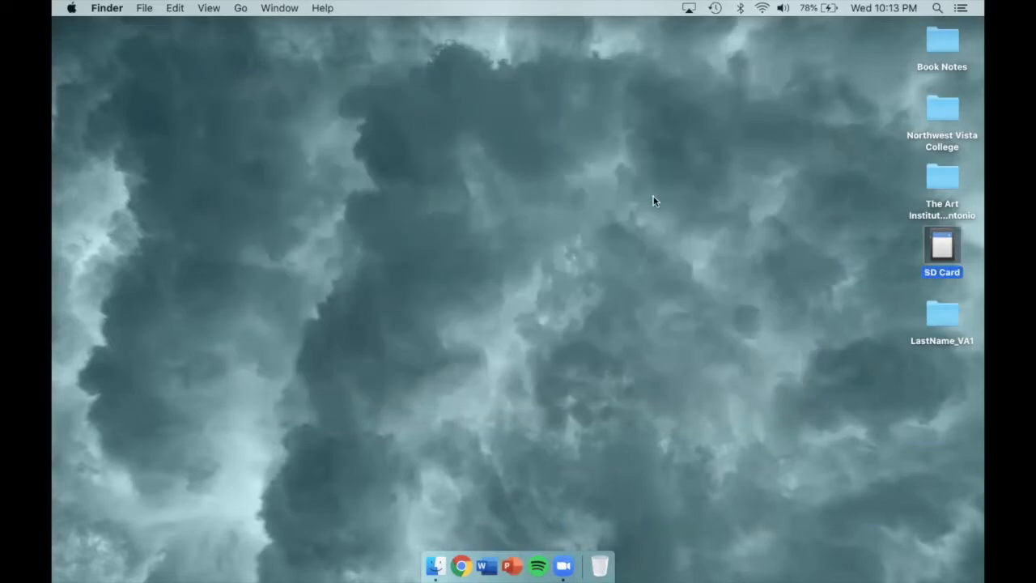
Step: Eject the SD Card from the computer
right_click(940, 242)
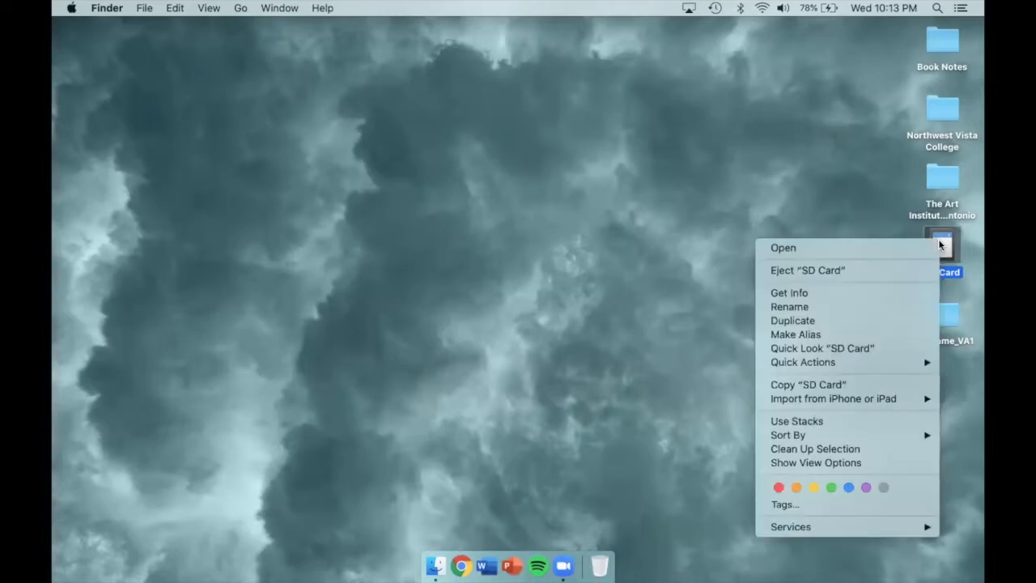
click(887, 270)
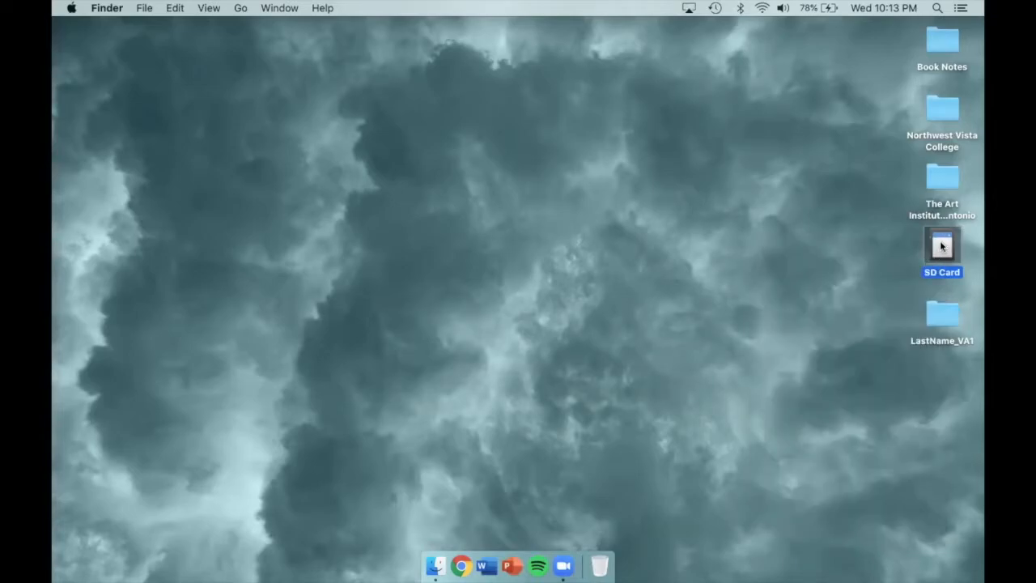
drag(940, 246, 598, 569)
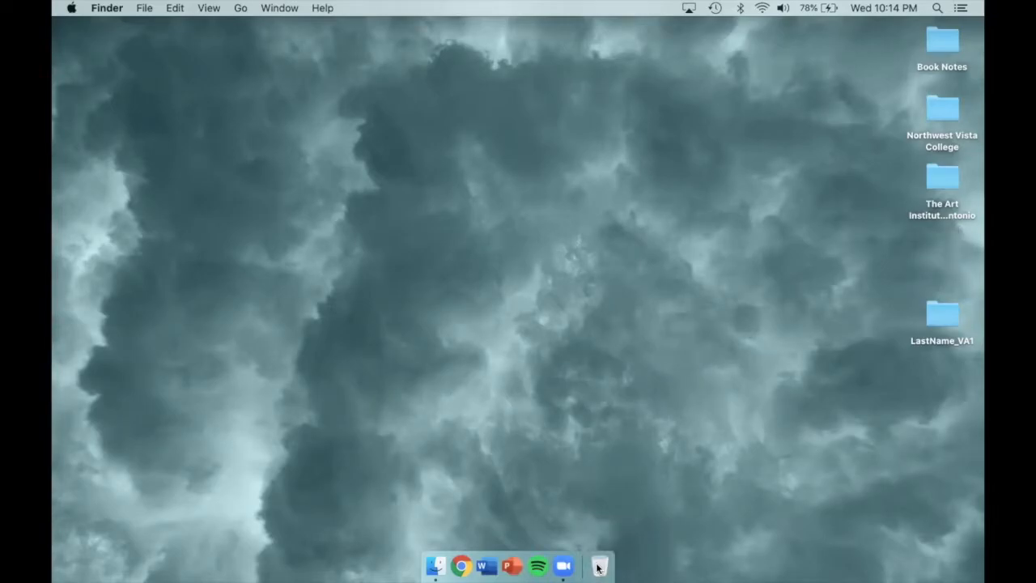
Step: Launch Adobe Bridge 2019 from the Adobe Bridge CC 2019 folder in Applications
click(434, 566)
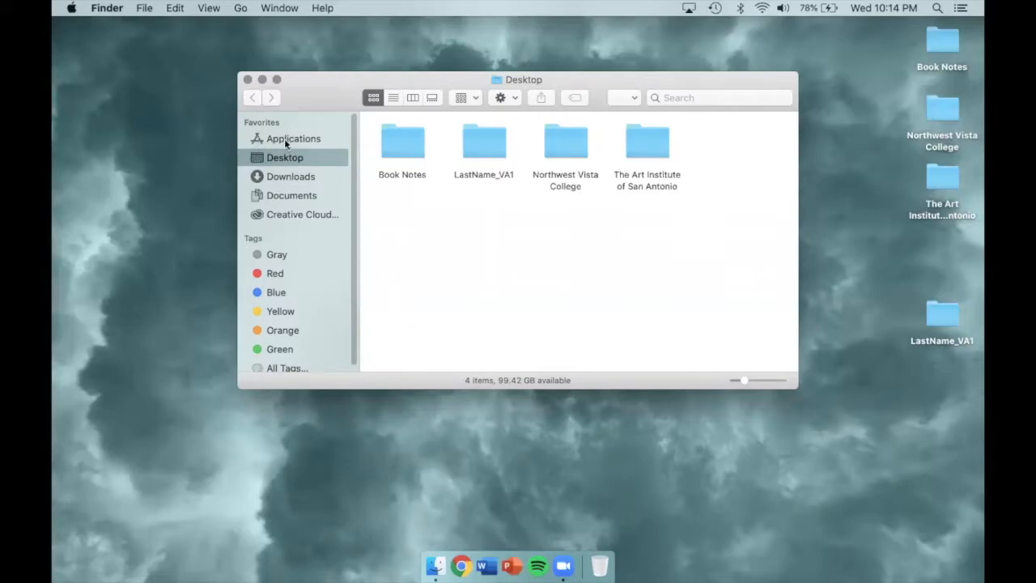
click(332, 139)
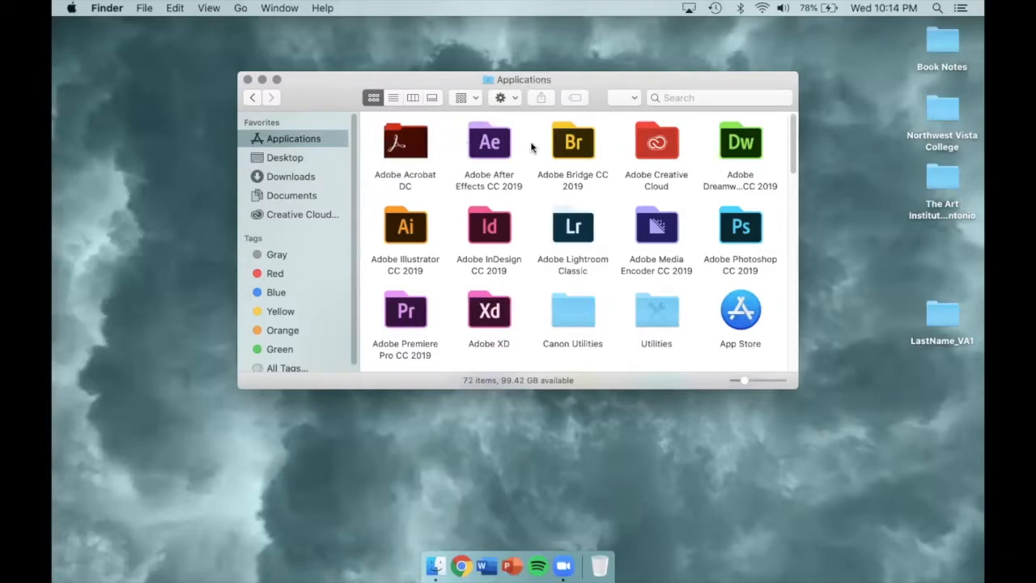
click(573, 143)
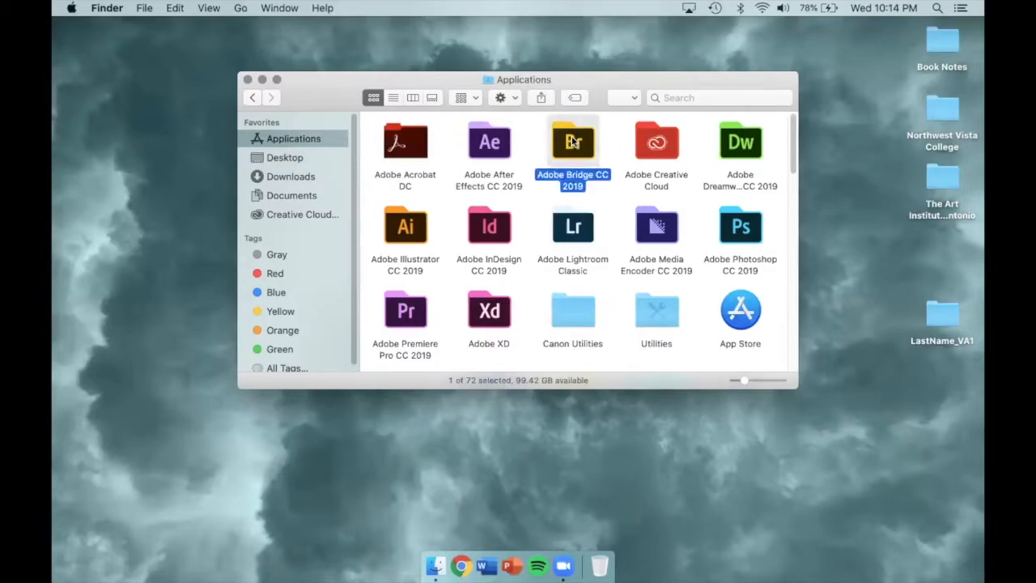
double_click(573, 143)
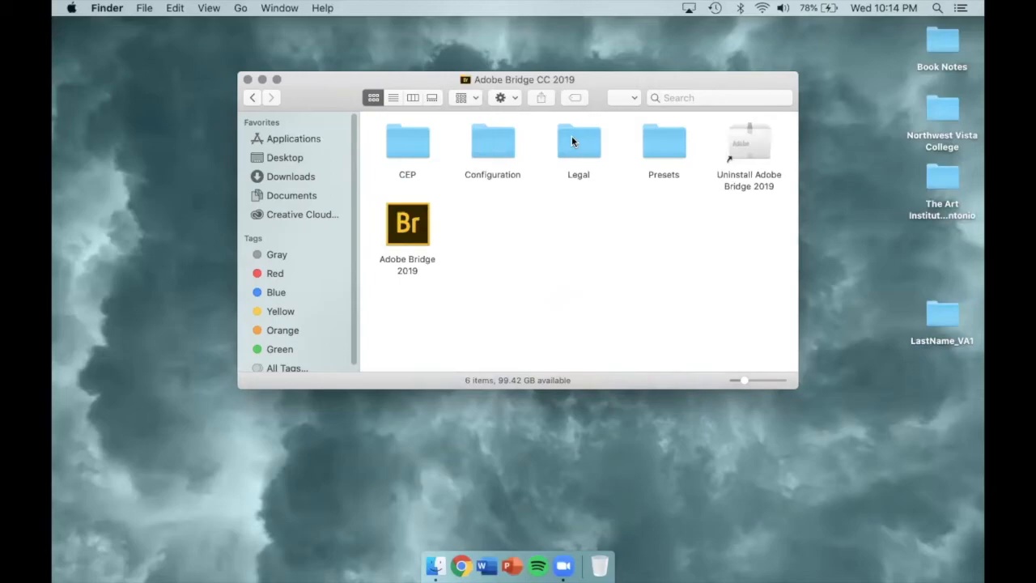
double_click(407, 222)
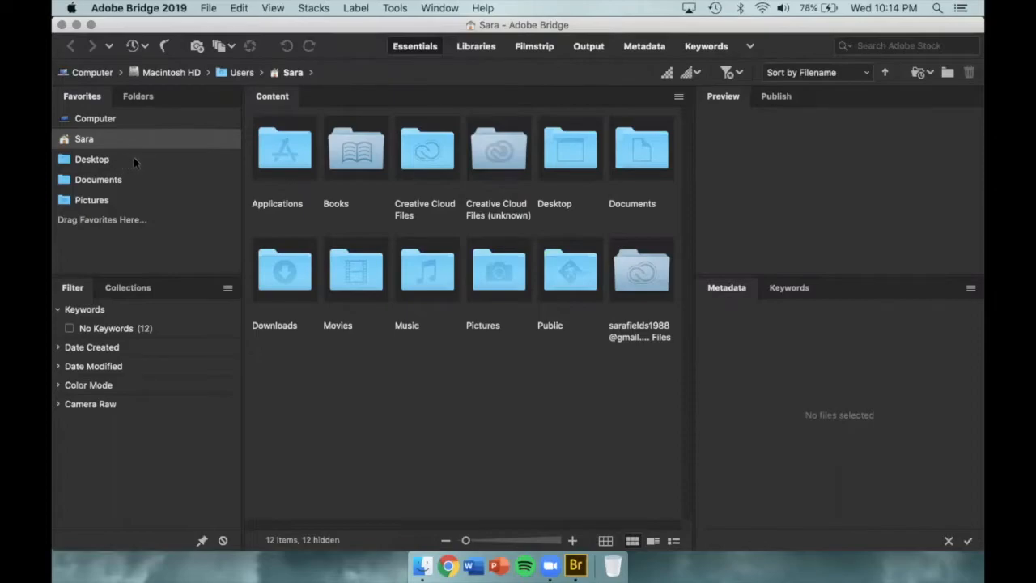
Step: Display the images of the desktop's LastName_VA1 folder
click(190, 163)
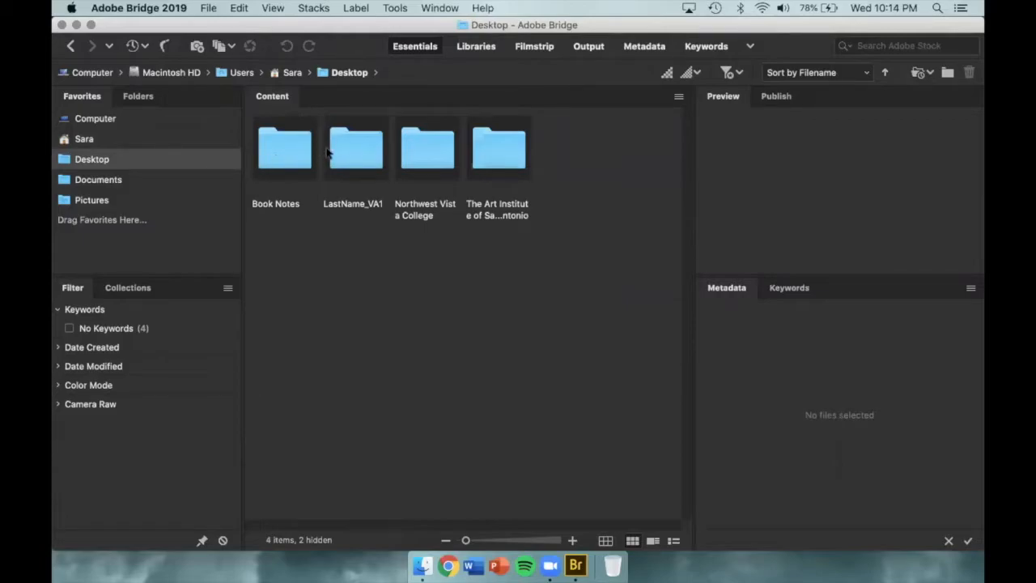
double_click(353, 150)
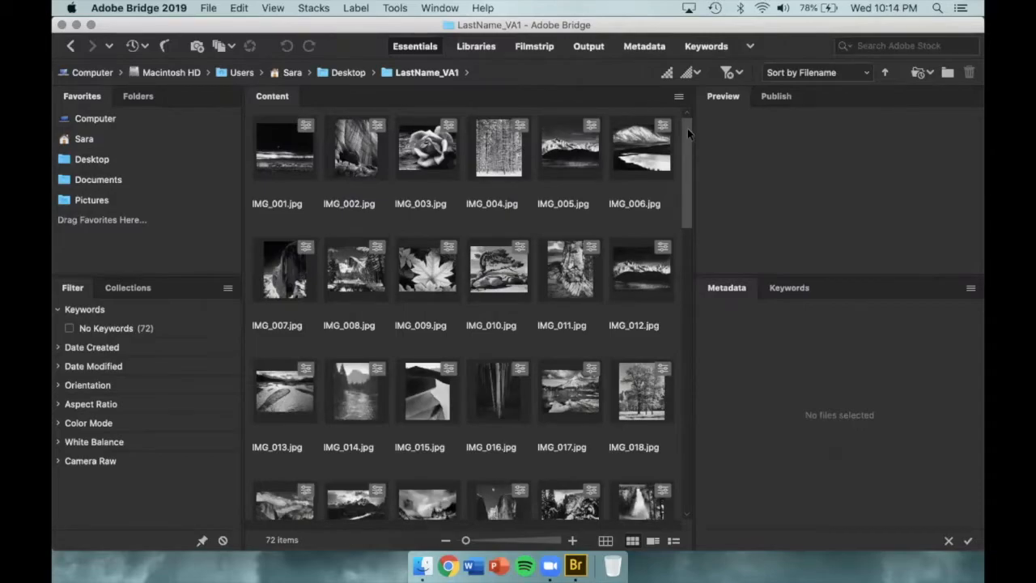
mouse_move(688, 128)
mouse_down()
mouse_move(687, 417)
mouse_move(690, 123)
mouse_up()
Step: Start a Batch Rename of all images in the folder and remove the last two Date Time components from the new filename
click(284, 149)
key(super+a)
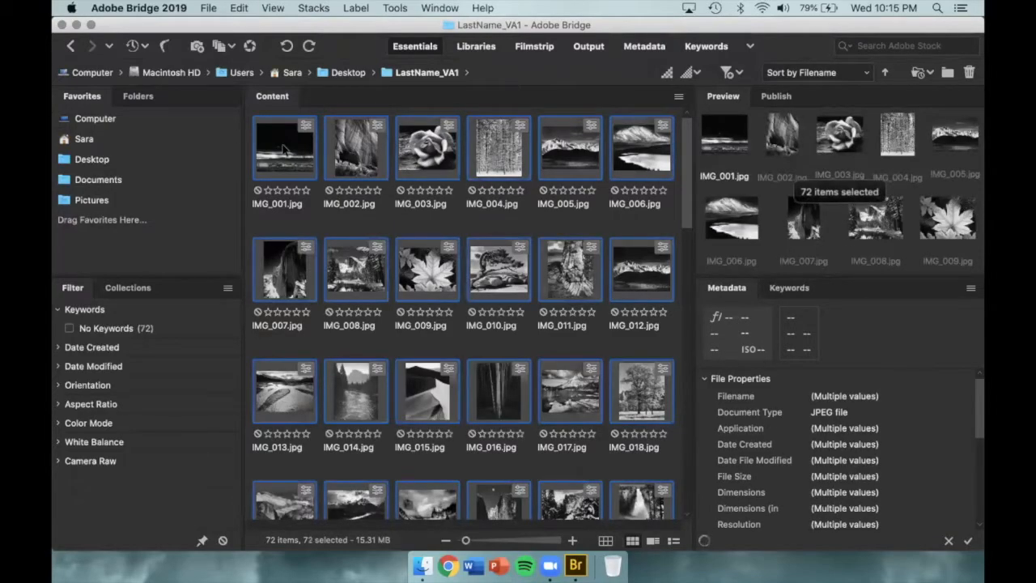
click(394, 10)
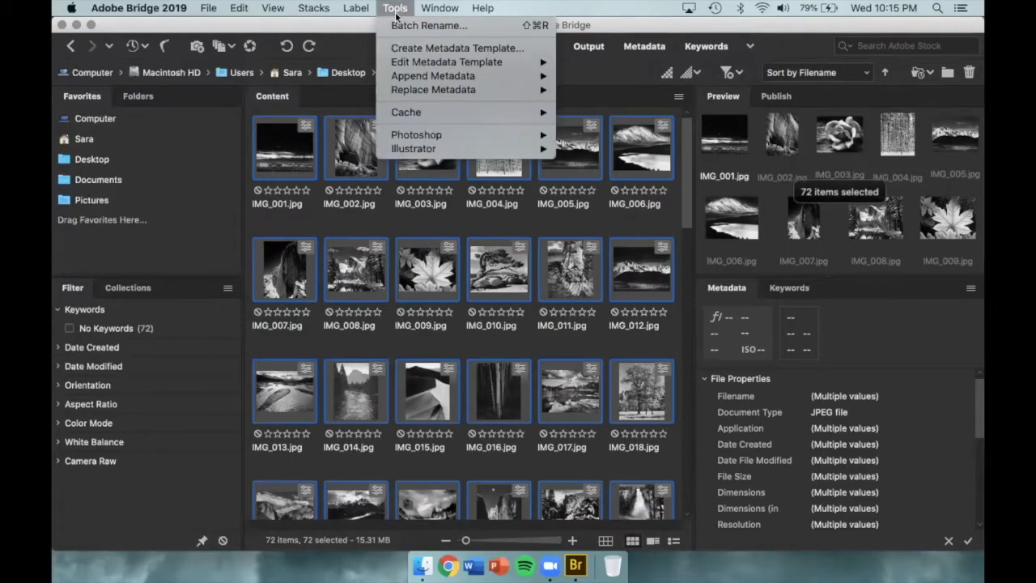
click(492, 25)
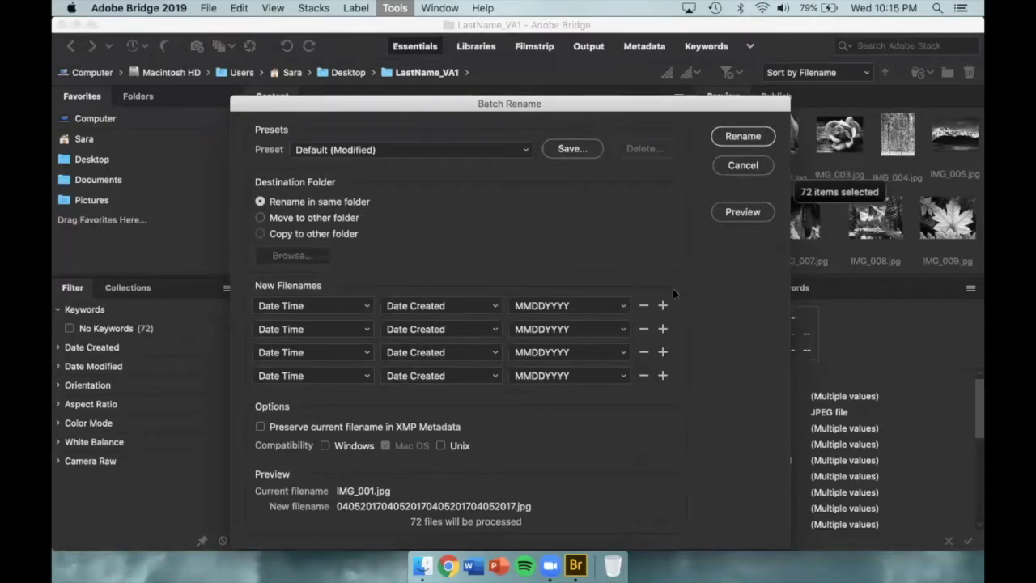
click(642, 377)
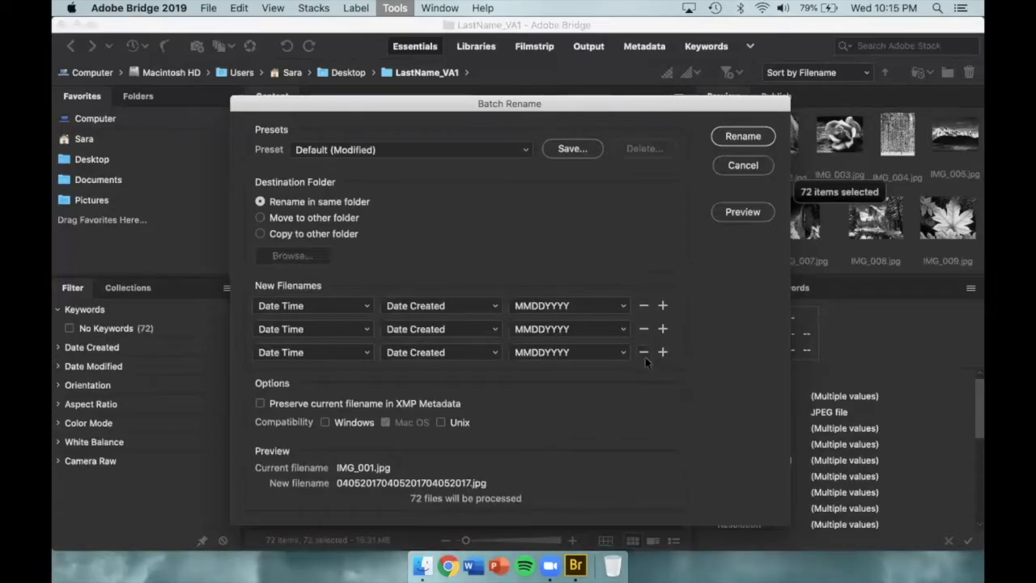
click(645, 357)
click(662, 328)
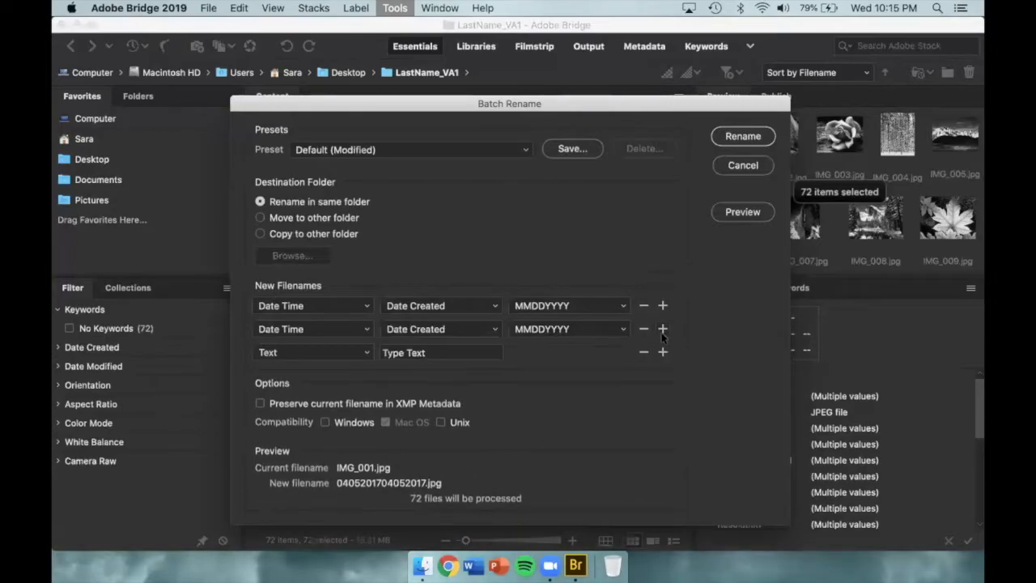
click(662, 352)
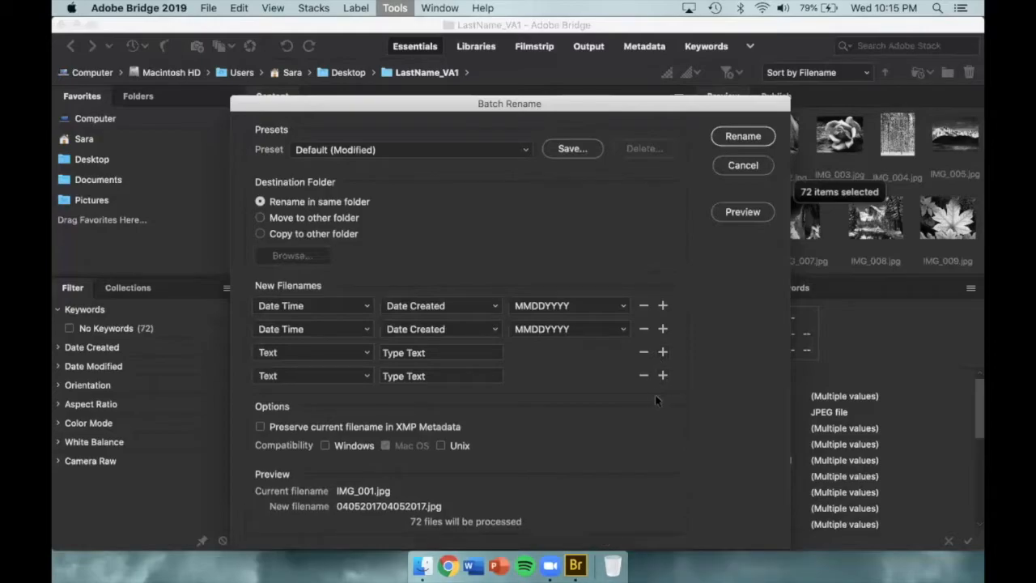
click(643, 377)
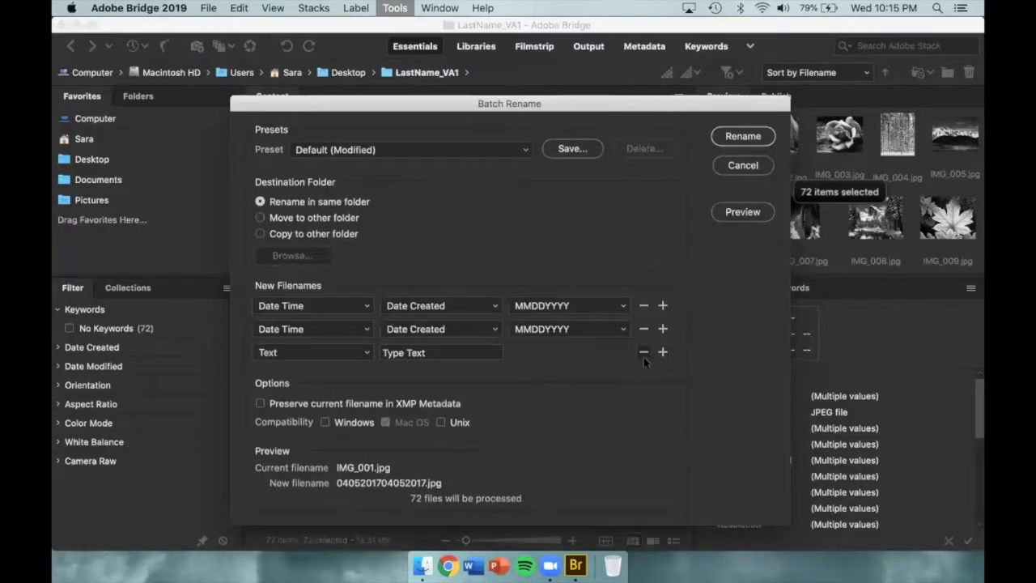
click(644, 354)
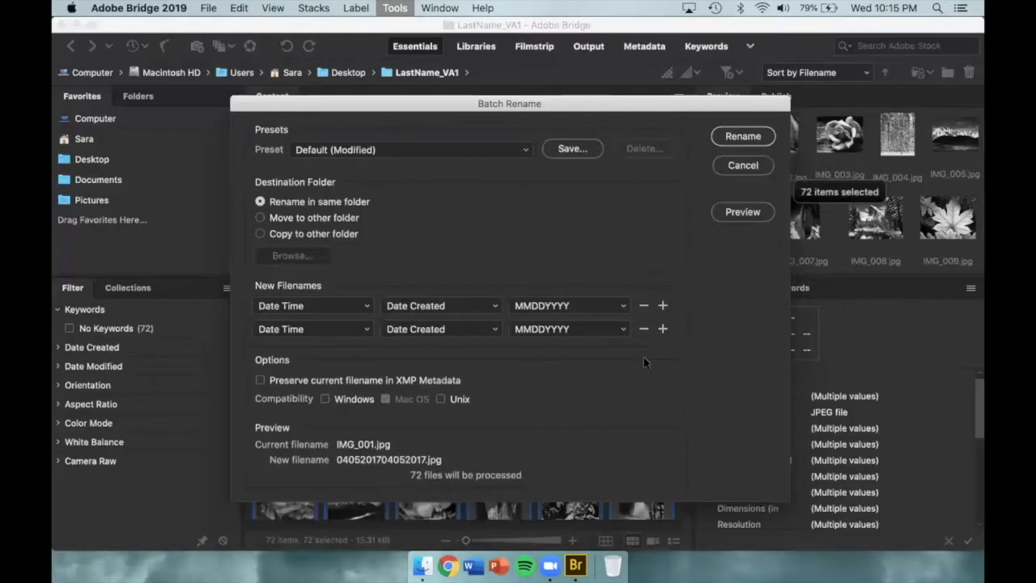
Step: Change the first component of the new filename to Text reading "LastName_"
click(366, 306)
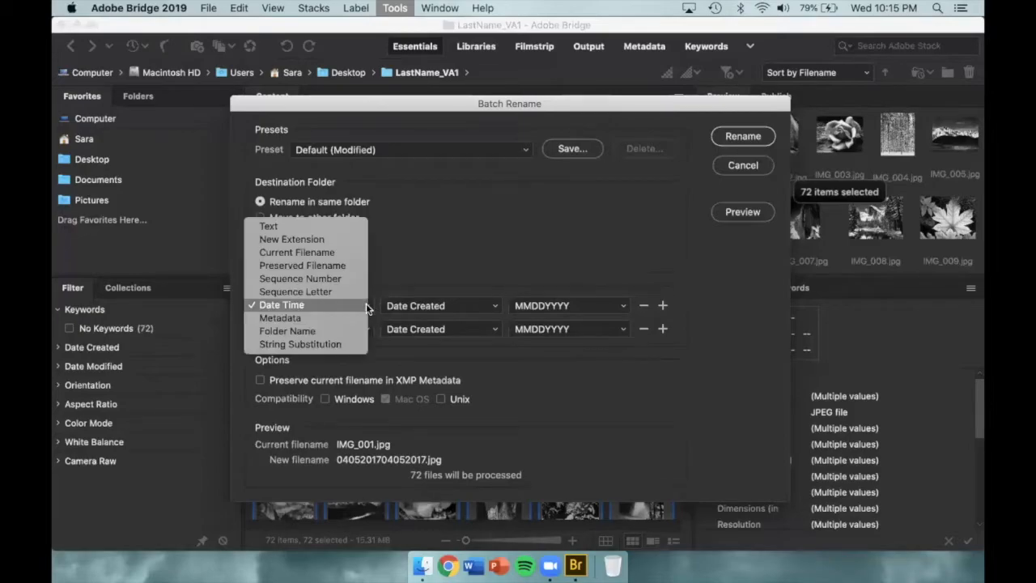
click(360, 230)
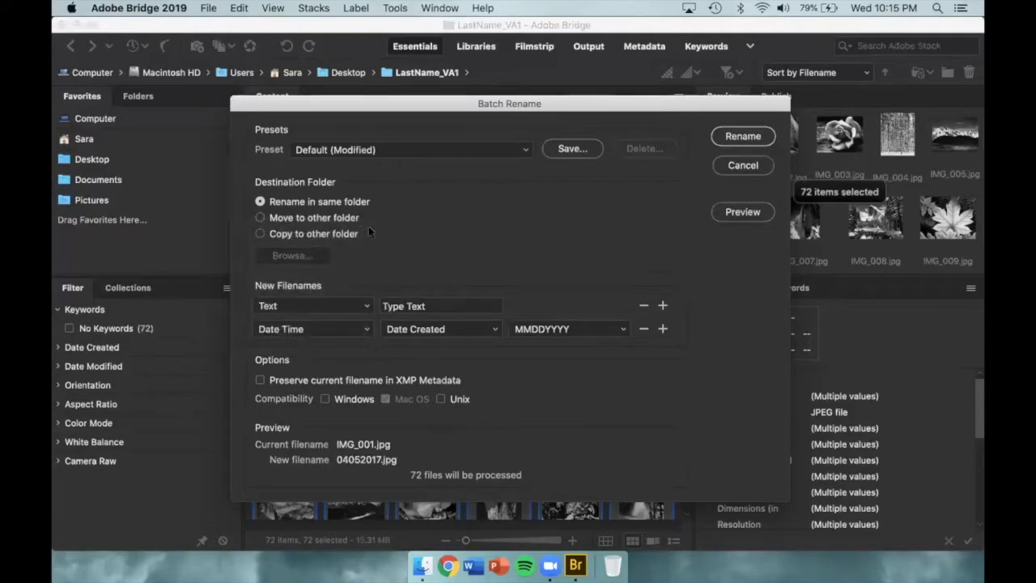
click(438, 305)
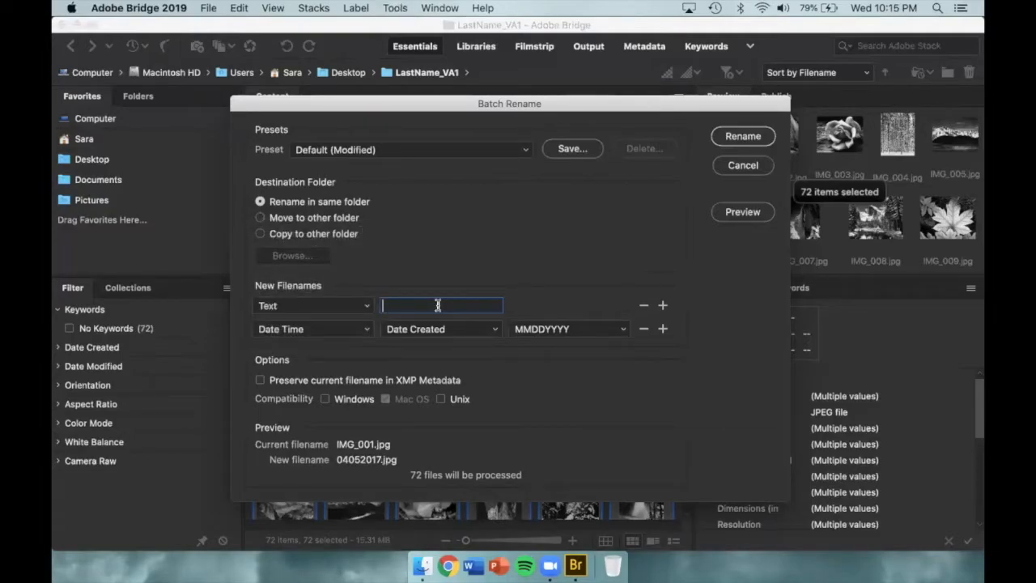
text(Last)
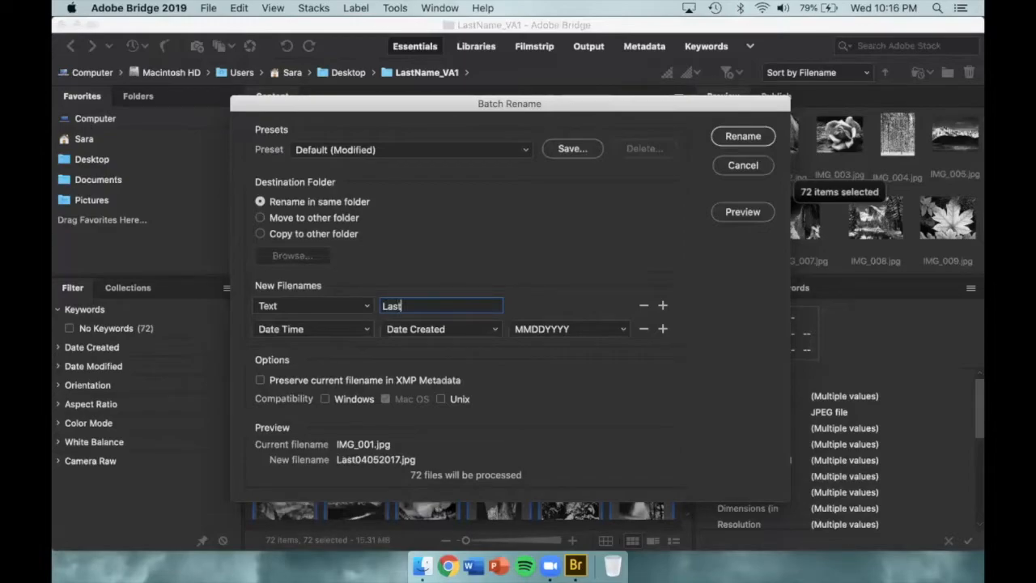
text(Name_)
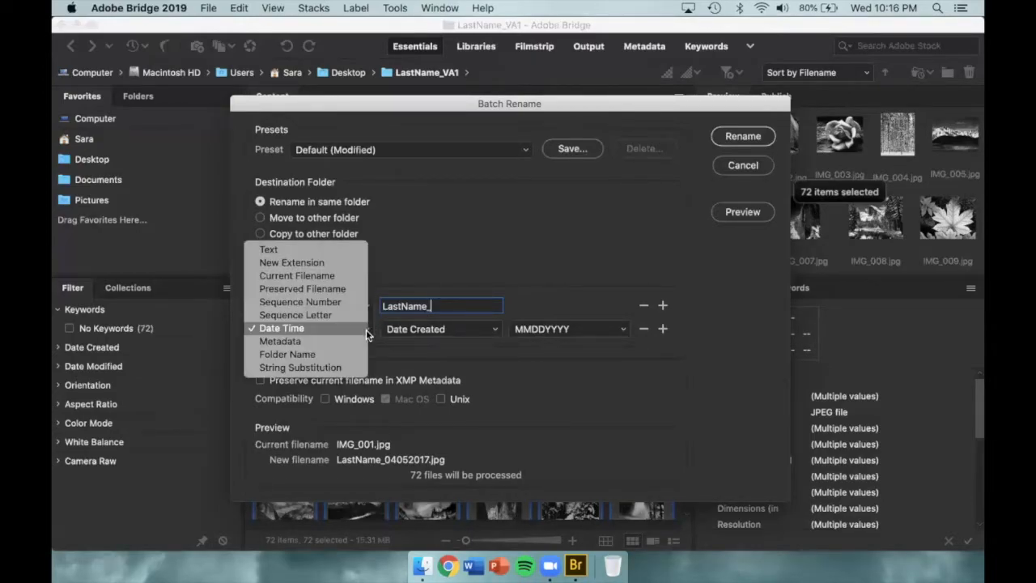
Step: Change the second filename component to a Sequence Number starting at 1 with Three Digits and rename the files
click(361, 305)
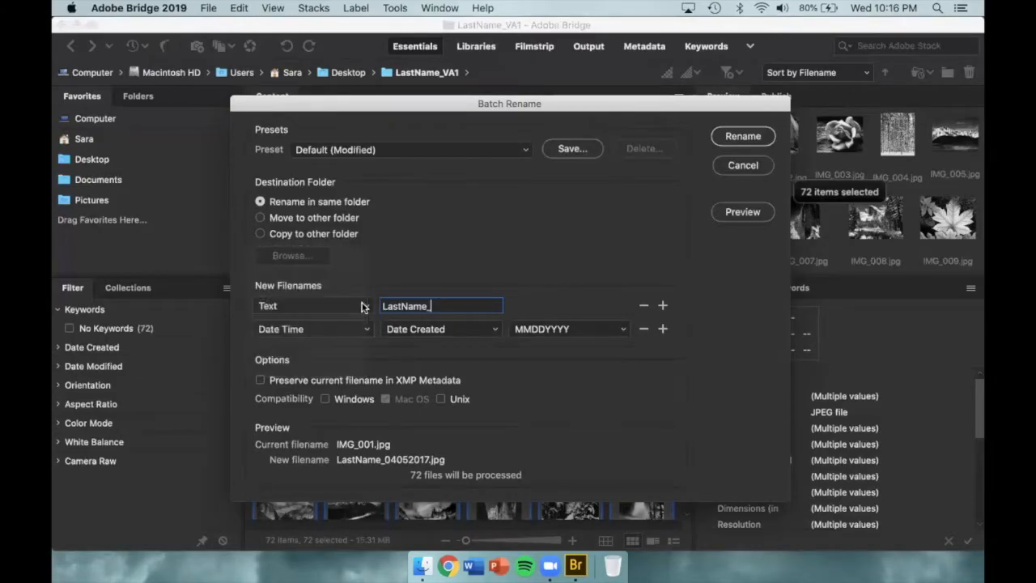
double_click(397, 328)
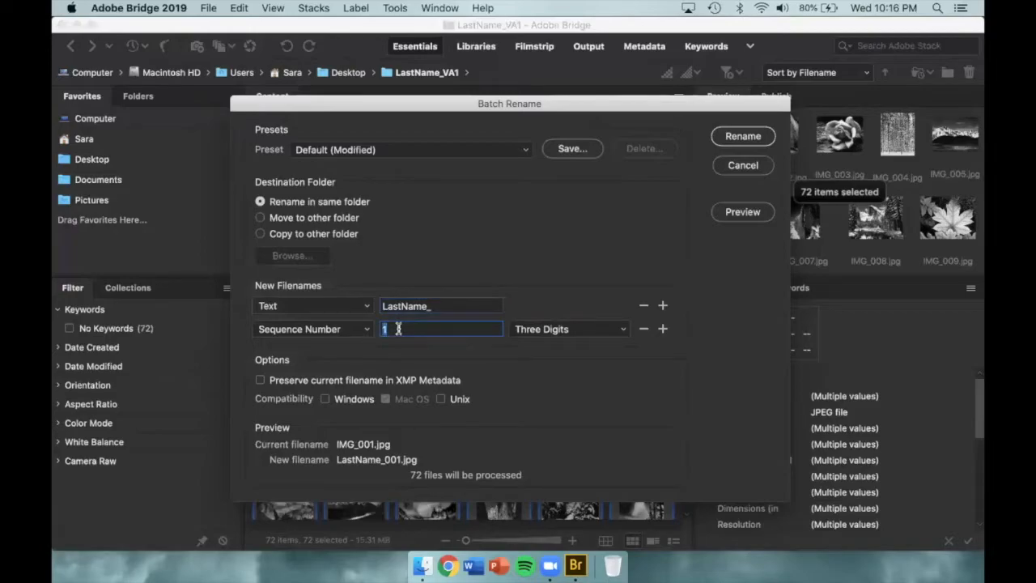
click(539, 329)
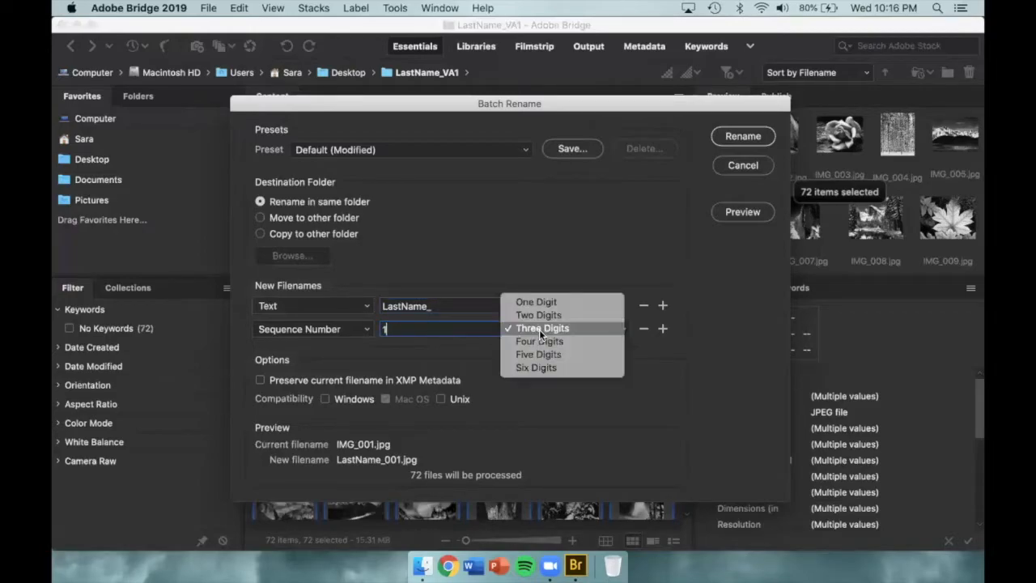
click(609, 330)
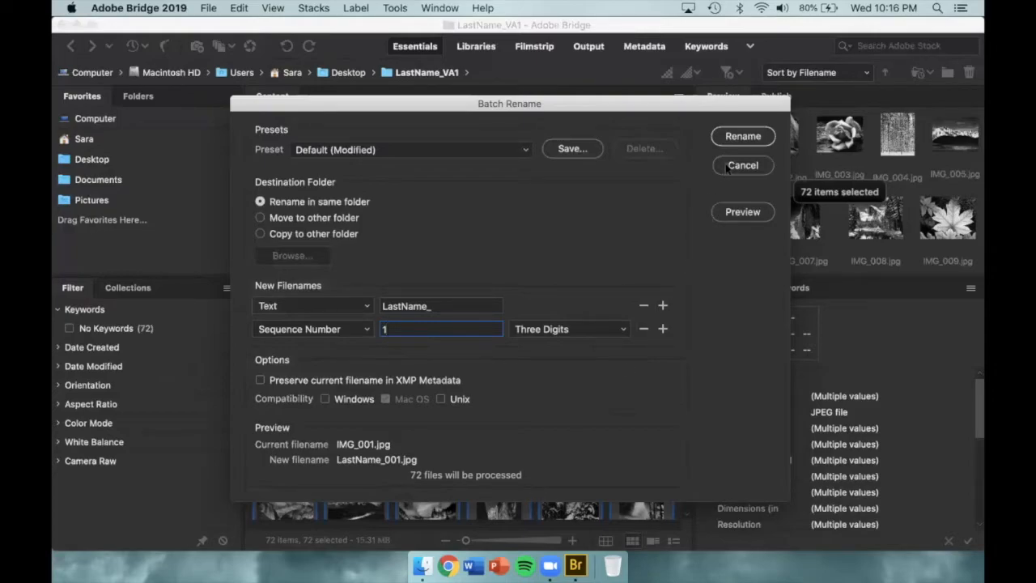
click(743, 136)
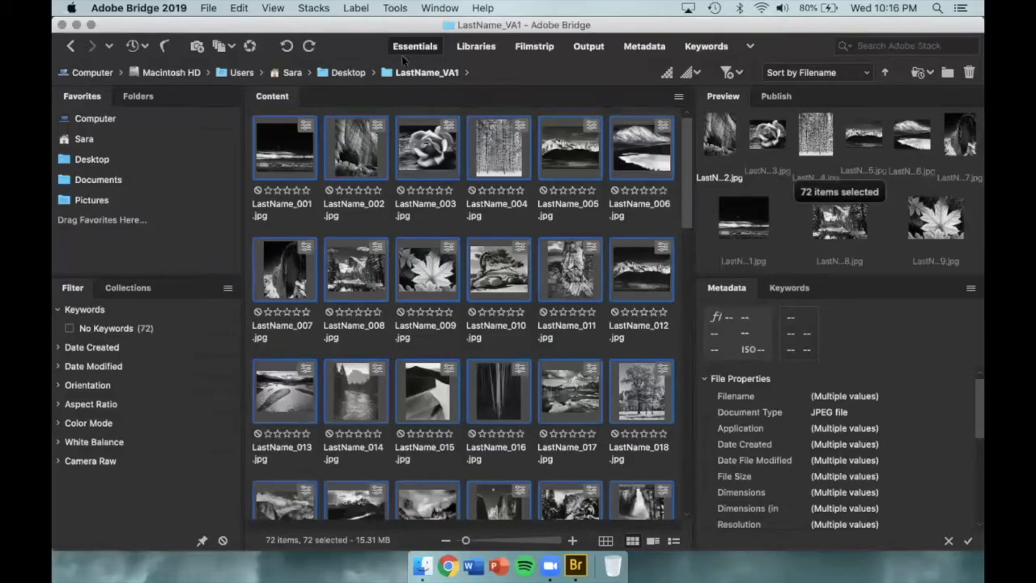
Step: Switch to the Output workspace and select all images in the LastName_VA1 folder
click(589, 49)
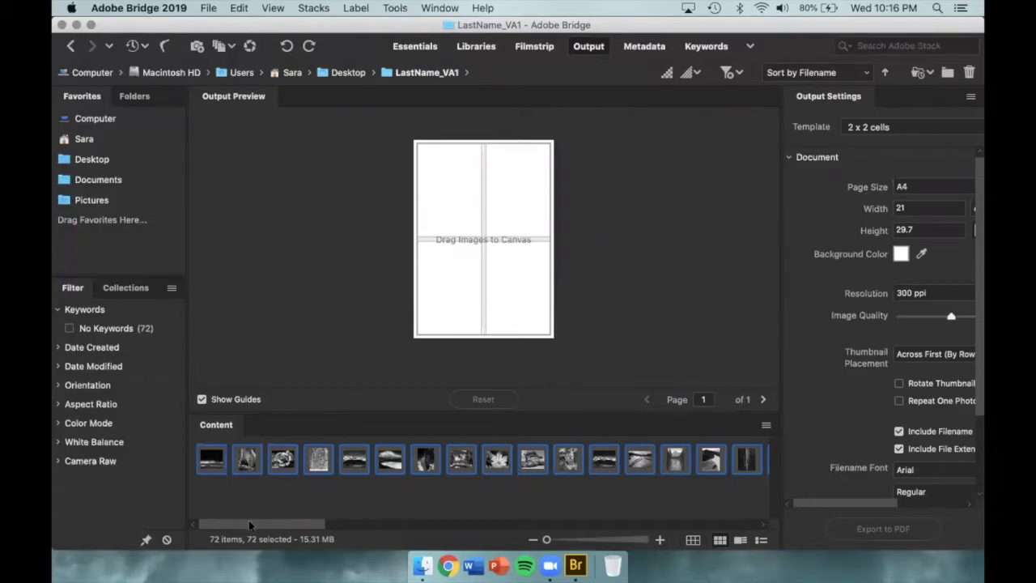
drag(248, 521, 693, 522)
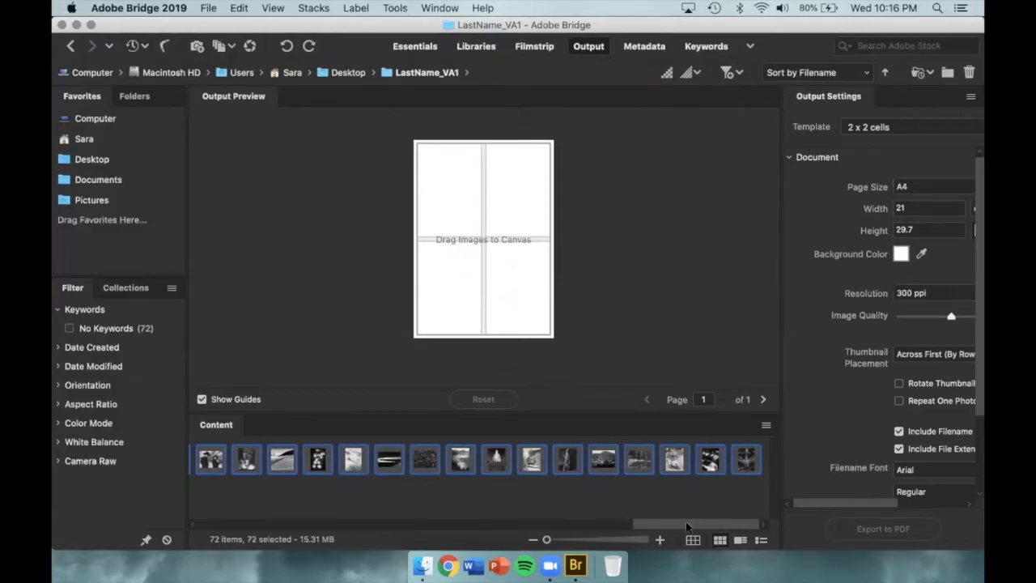
drag(685, 524, 244, 526)
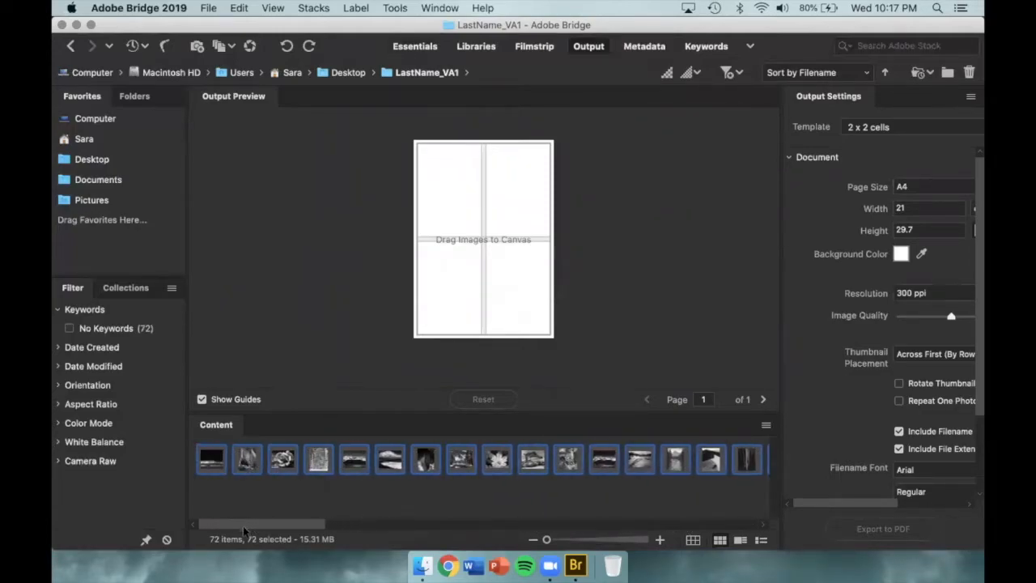
click(209, 459)
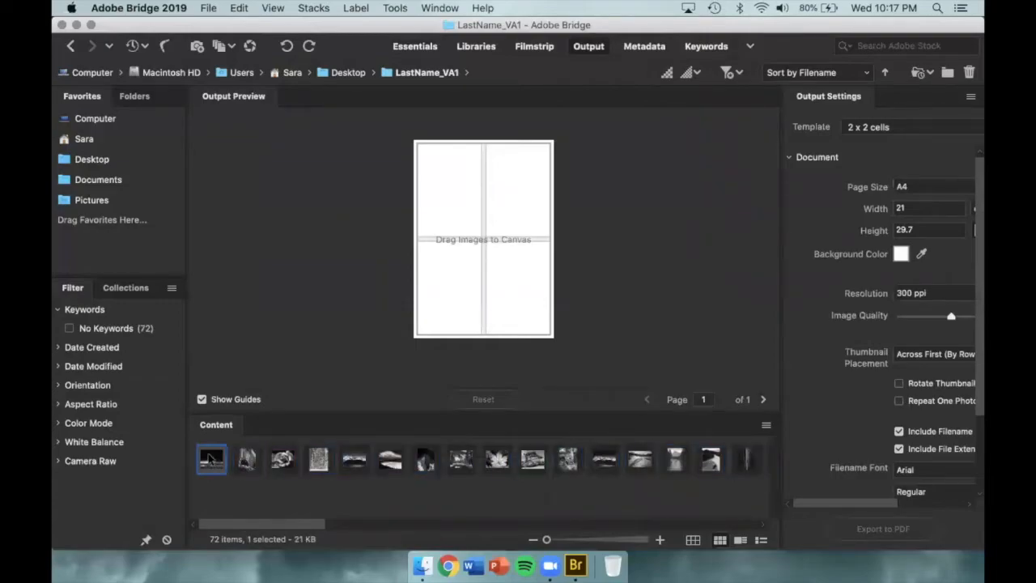
key(super+a)
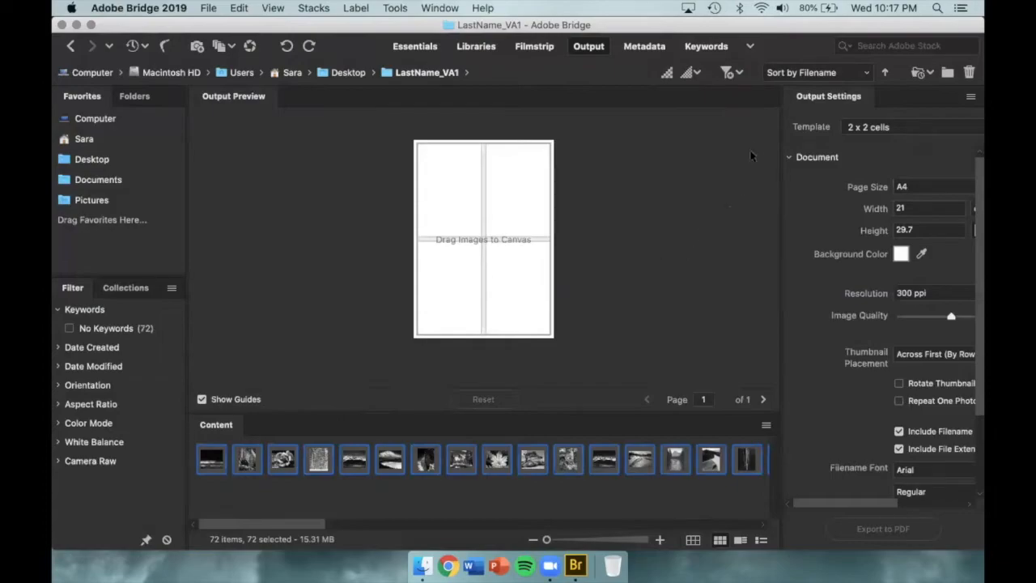
Step: Apply the 4 x 5 Contact Sheet template, add all selected images to the canvas and return to page 1
click(962, 128)
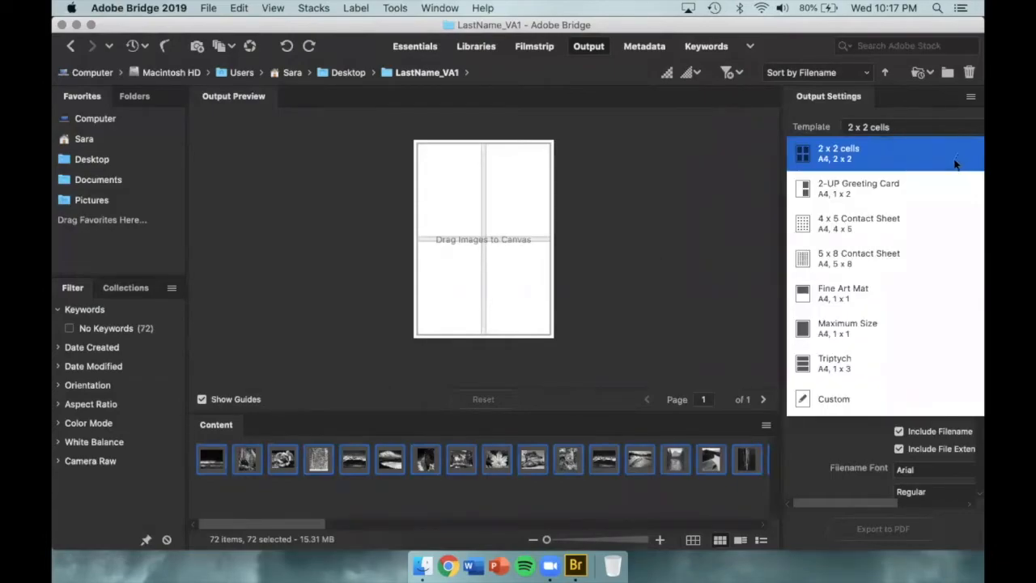
click(941, 223)
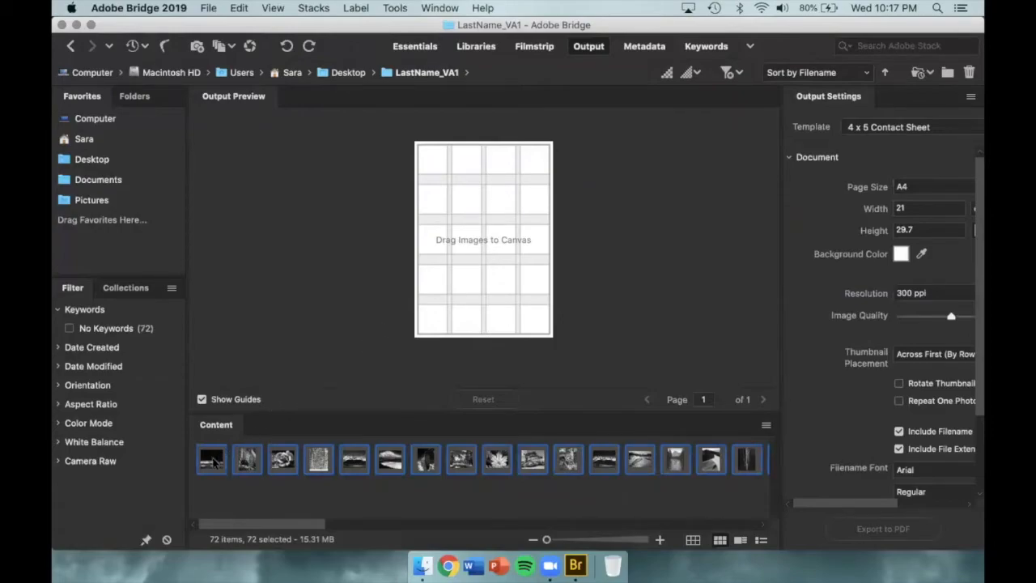
drag(212, 460, 490, 242)
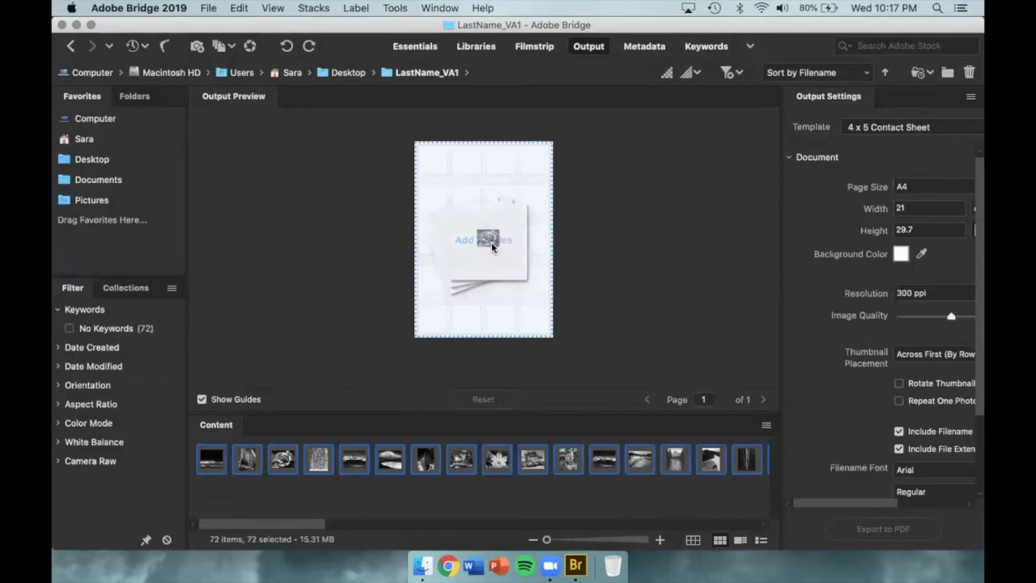
drag(489, 242, 491, 242)
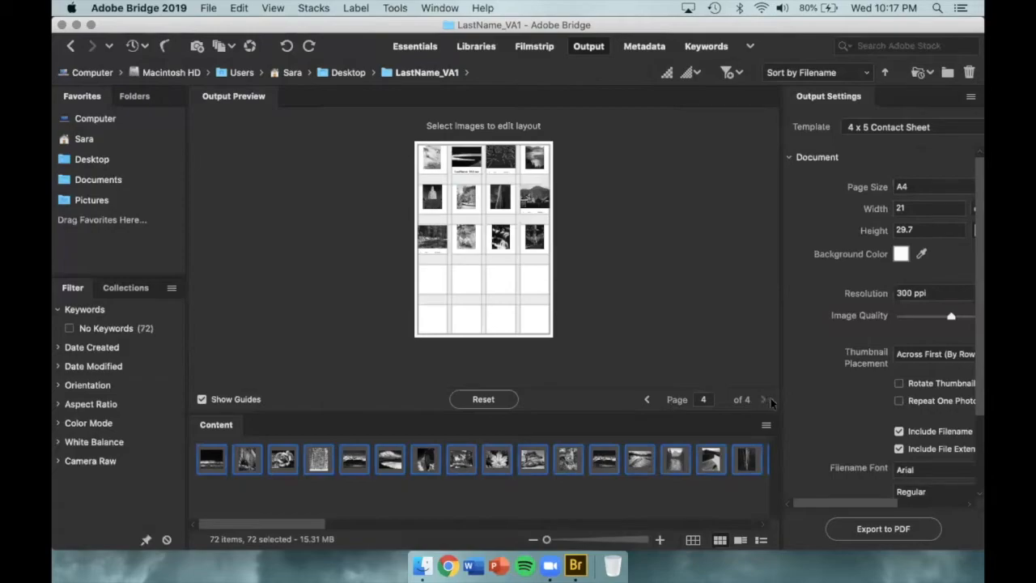
click(647, 400)
click(647, 401)
click(648, 401)
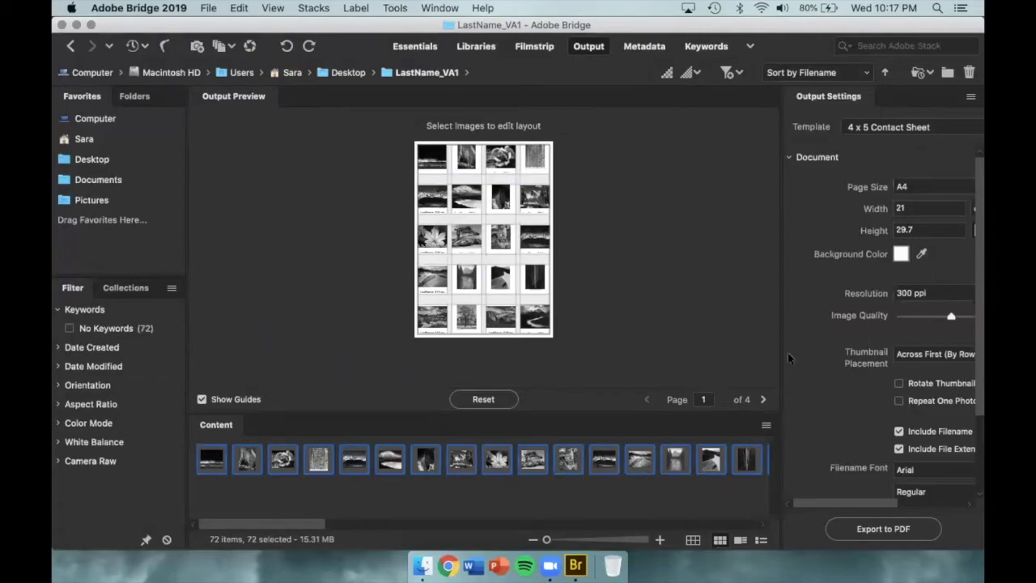
Step: Export the contact sheet to PDF on the Desktop under the name LastName_CS
click(923, 528)
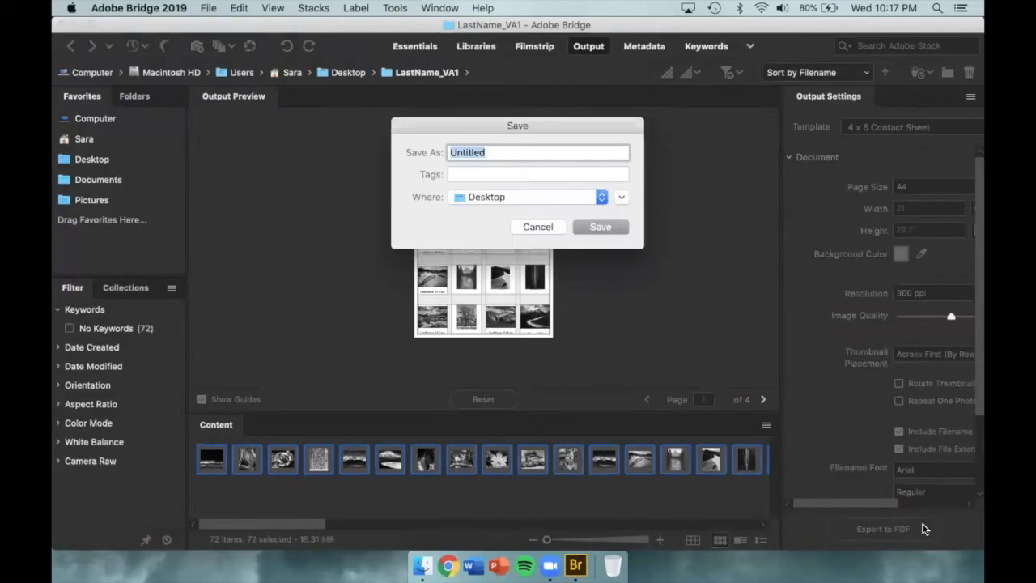
text(LastName)
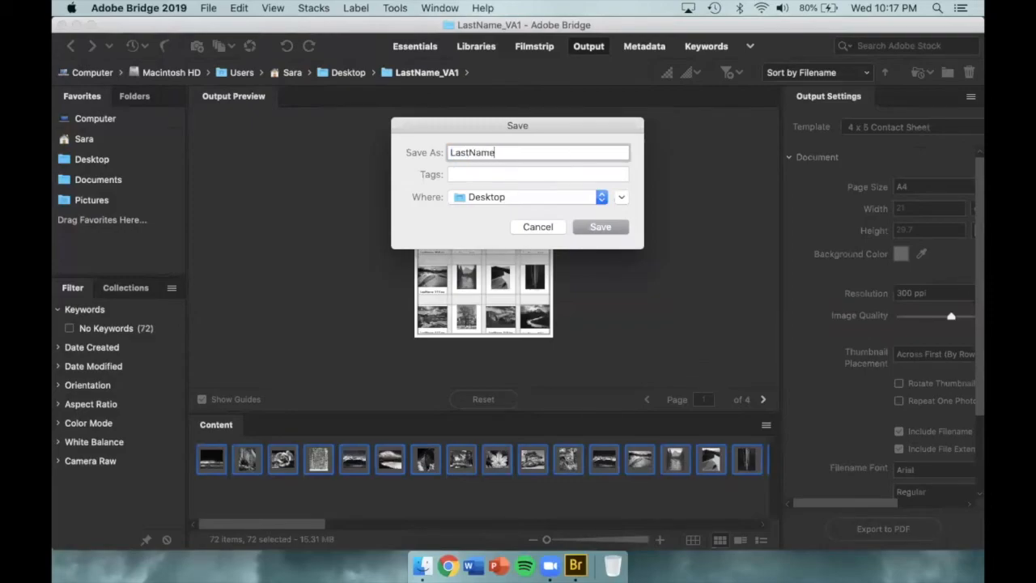
text(_CS)
click(560, 196)
click(560, 196)
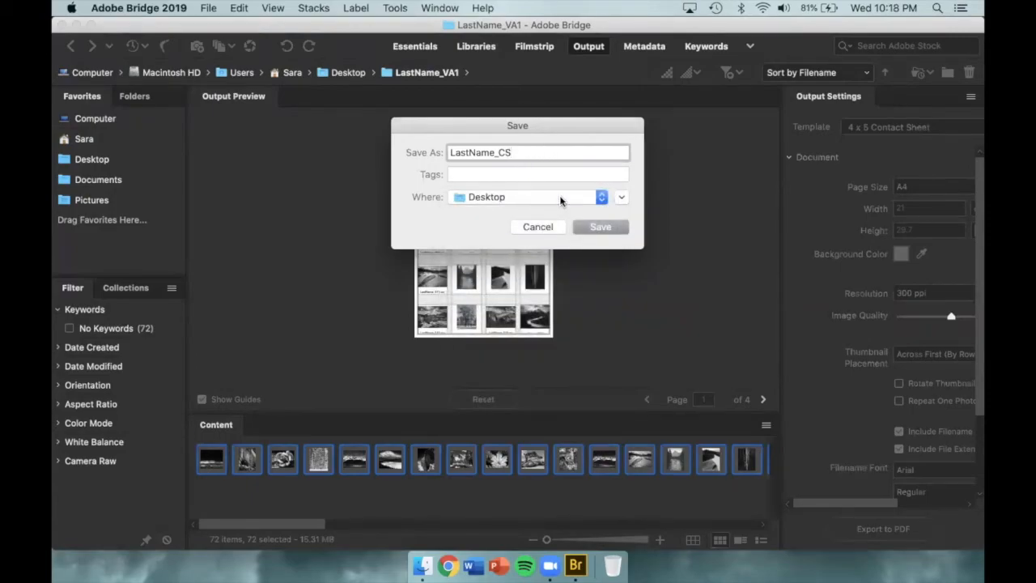
click(619, 226)
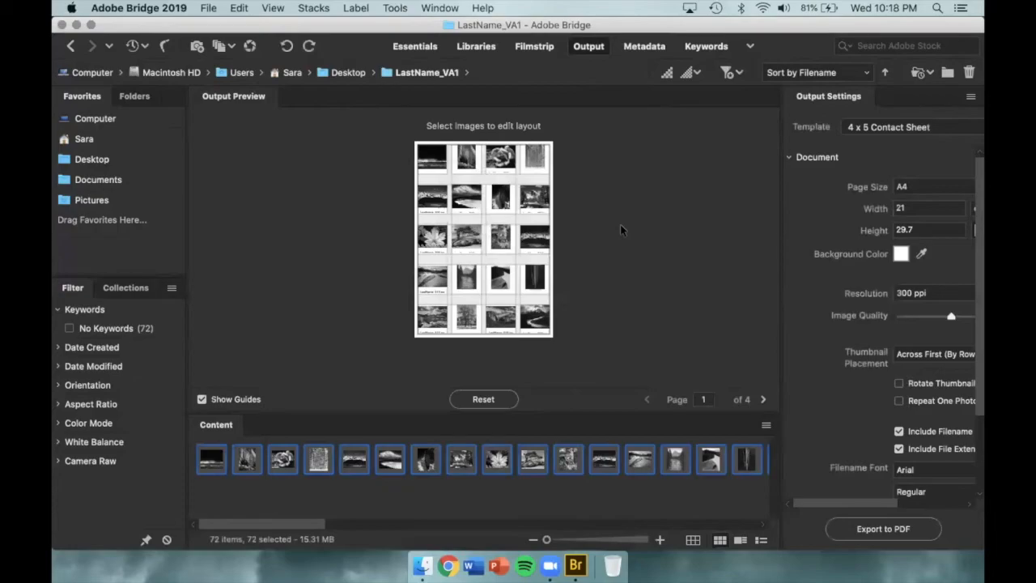
Step: Quit Adobe Bridge and close the Adobe Bridge CC 2019 folder window
click(171, 10)
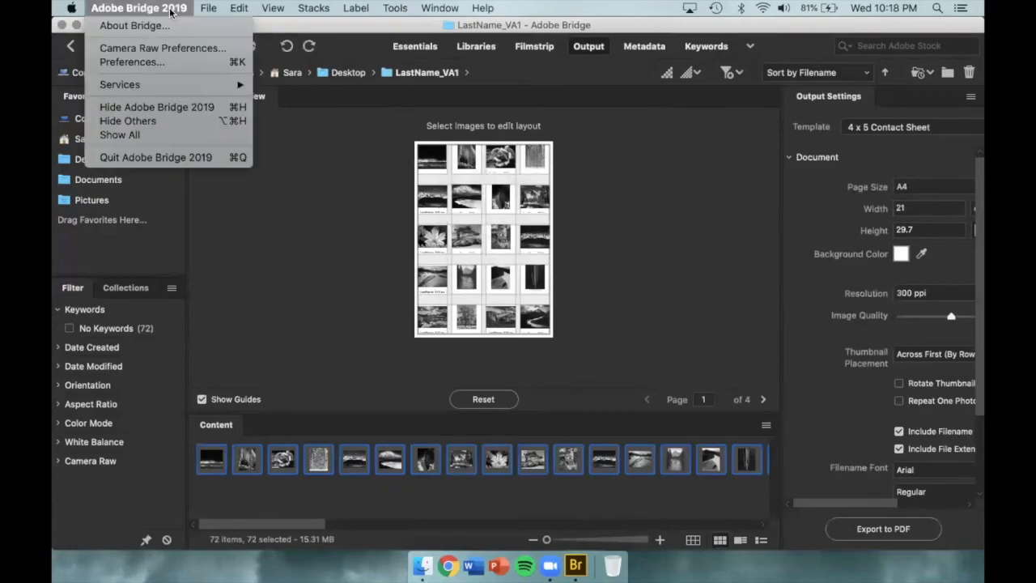
click(181, 160)
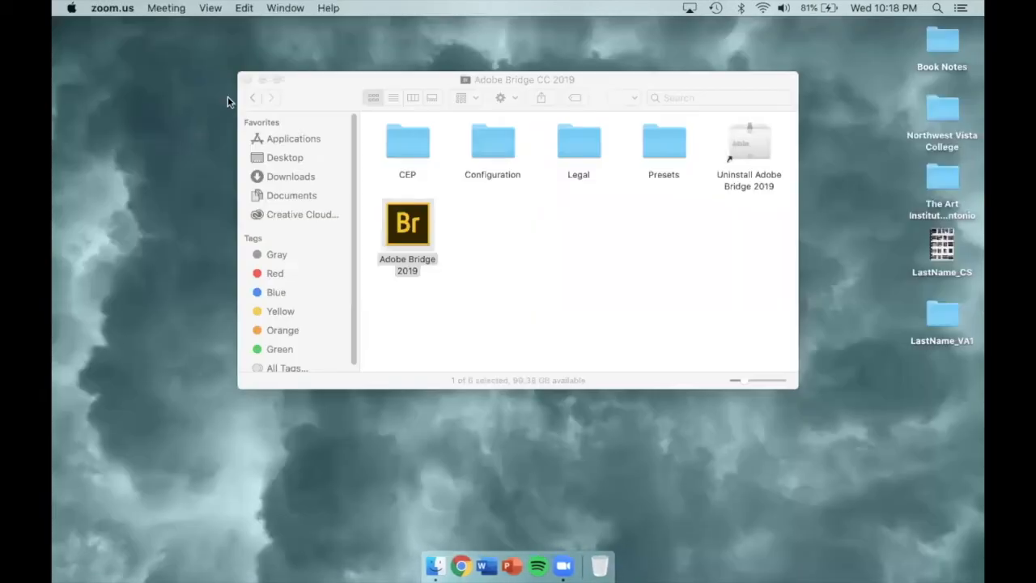
click(246, 80)
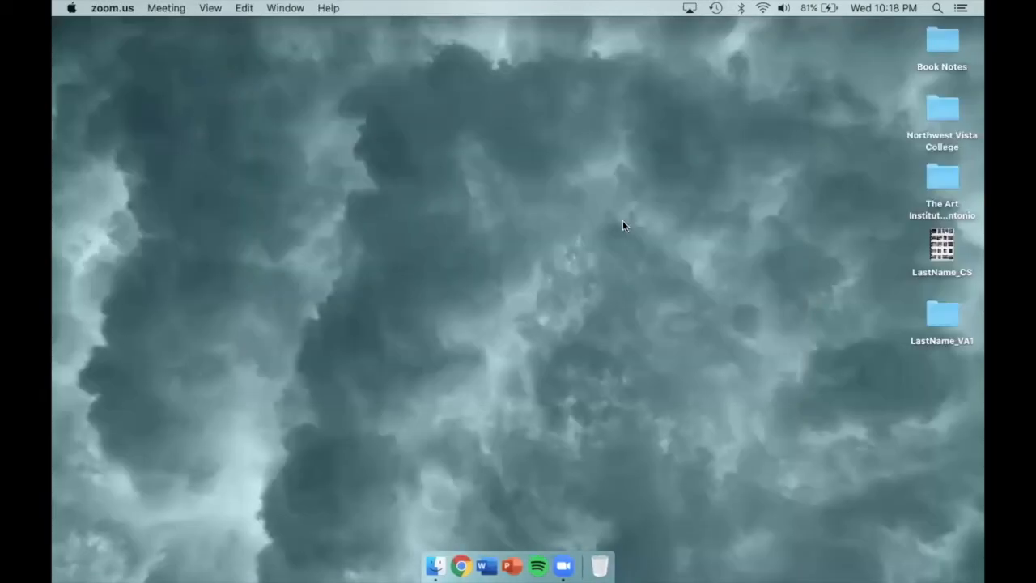
Step: Open the LastName_CS file from the desktop in Preview and review its pages in full screen, ending back at page 1
double_click(942, 243)
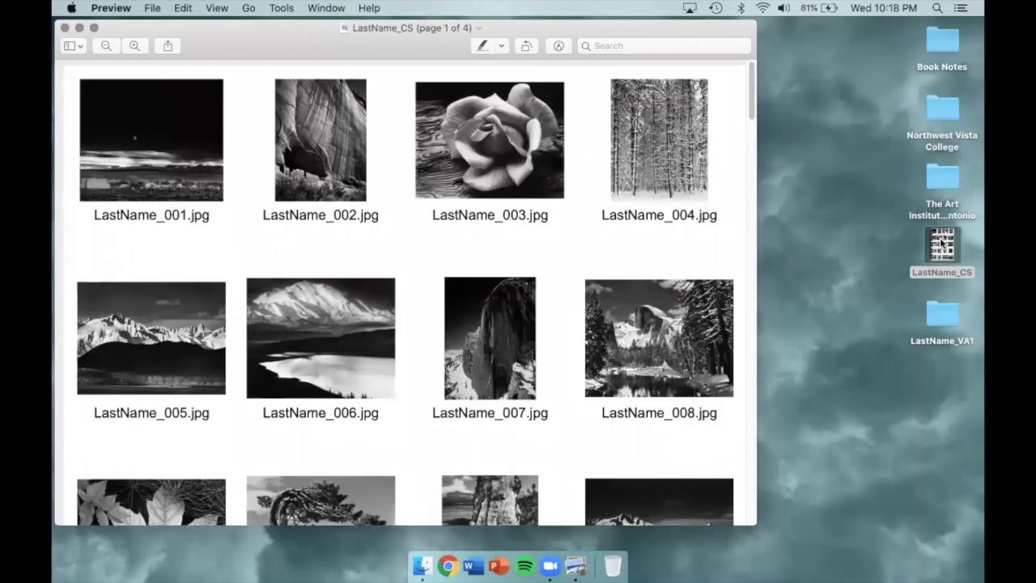
click(93, 29)
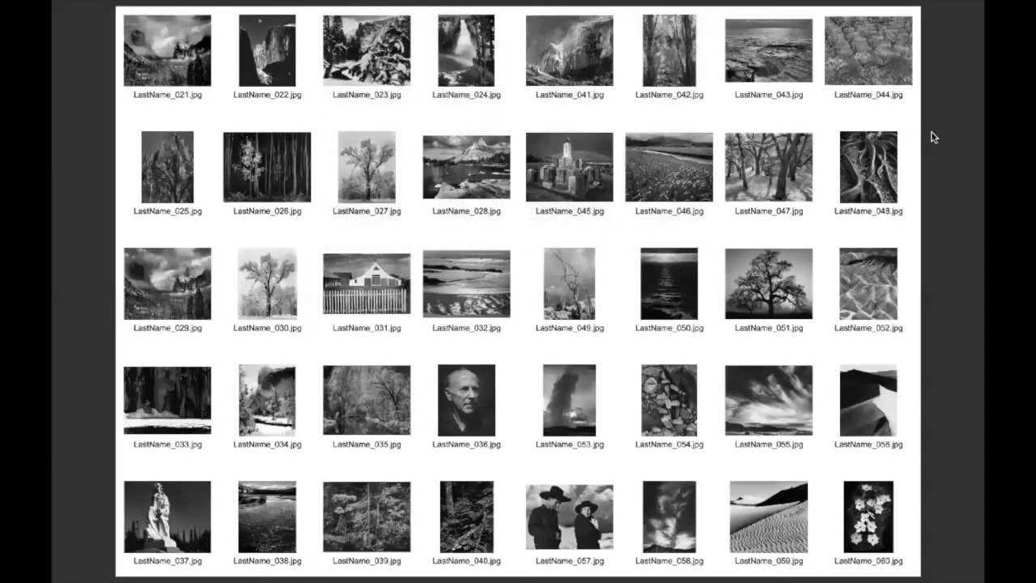
scroll(931, 137, down, 3)
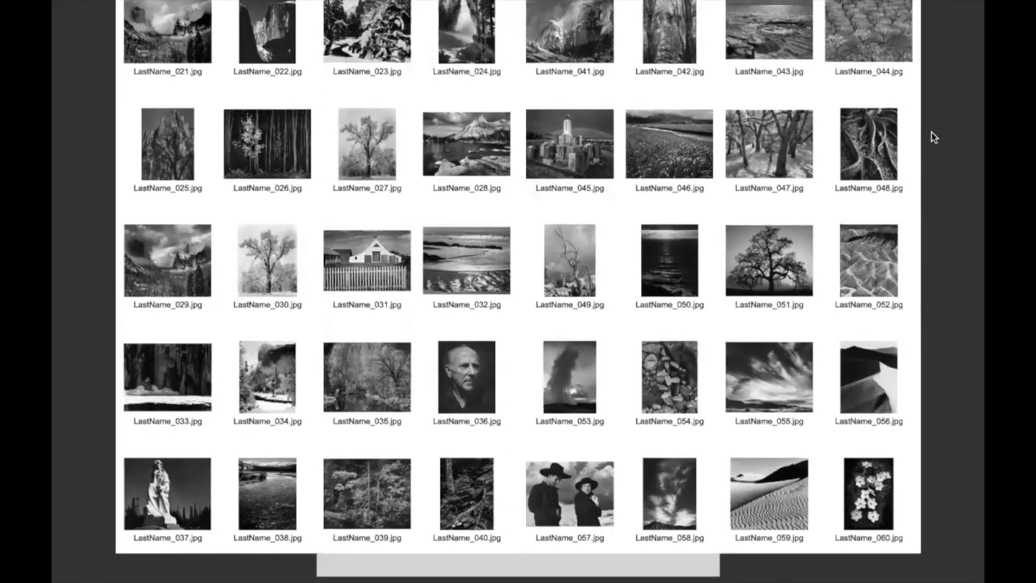
scroll(931, 138, down, 10)
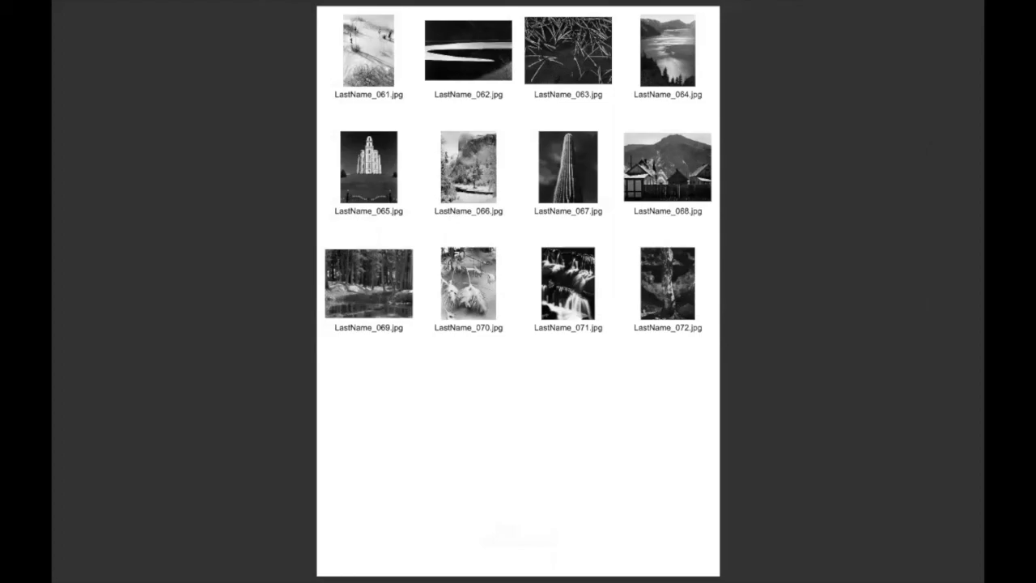
key(Escape)
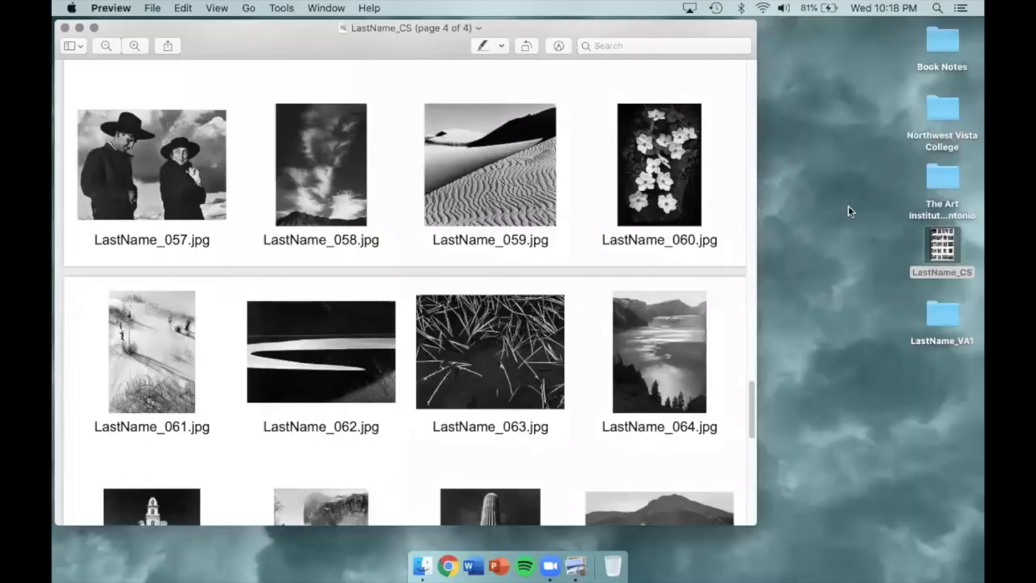
drag(751, 416, 758, 82)
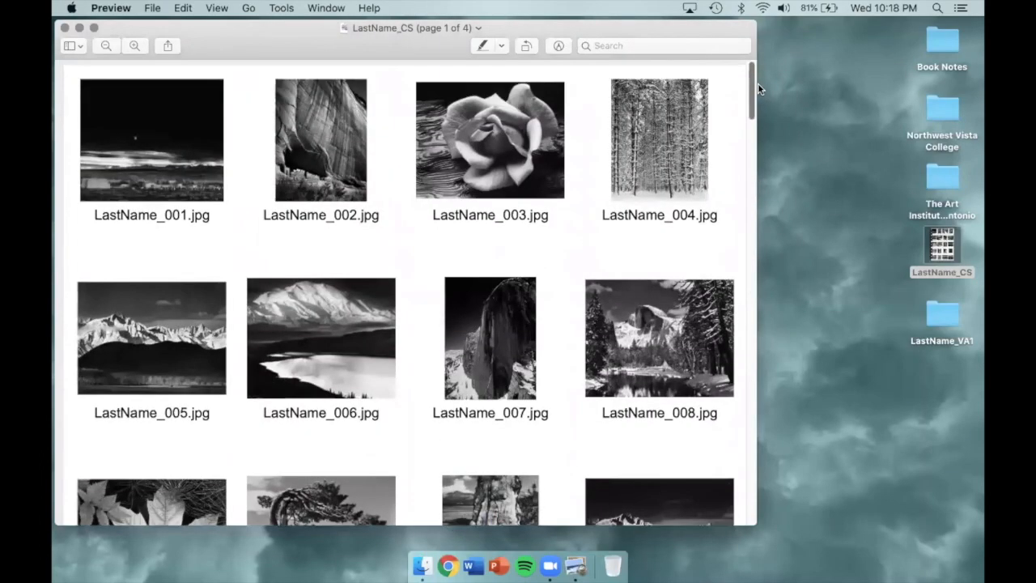